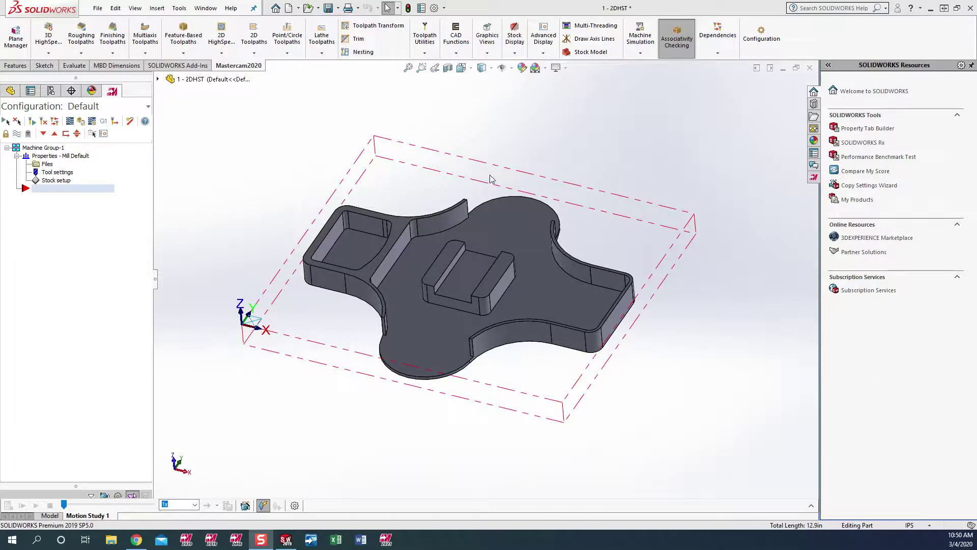
# - Orbit the part, return it to isometric, and bring up the 2D HighSpeed toolpath list
pyautogui.moveTo(433, 183); pyautogui.dragTo(456, 140, button='middle')
pyautogui.hotkey('ctrl', '7')
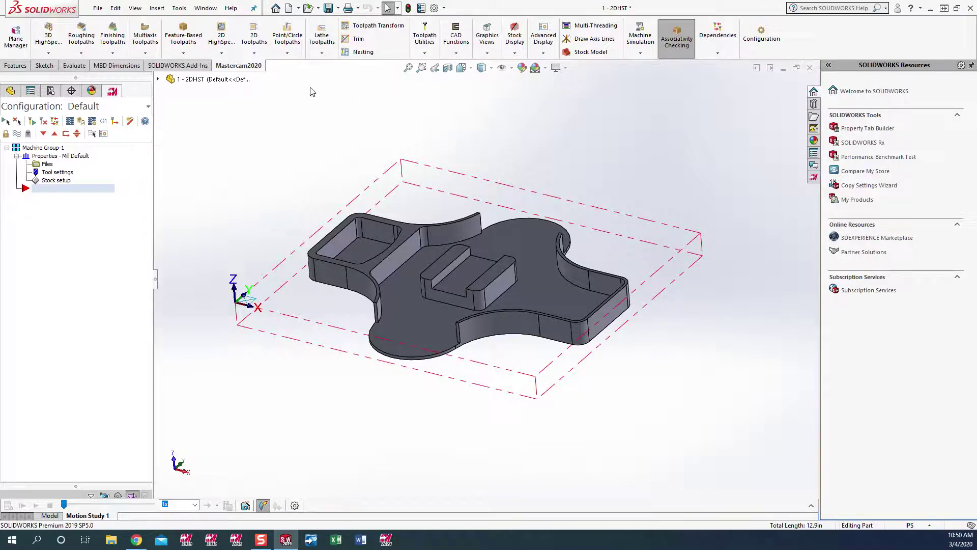
pyautogui.click(220, 54)
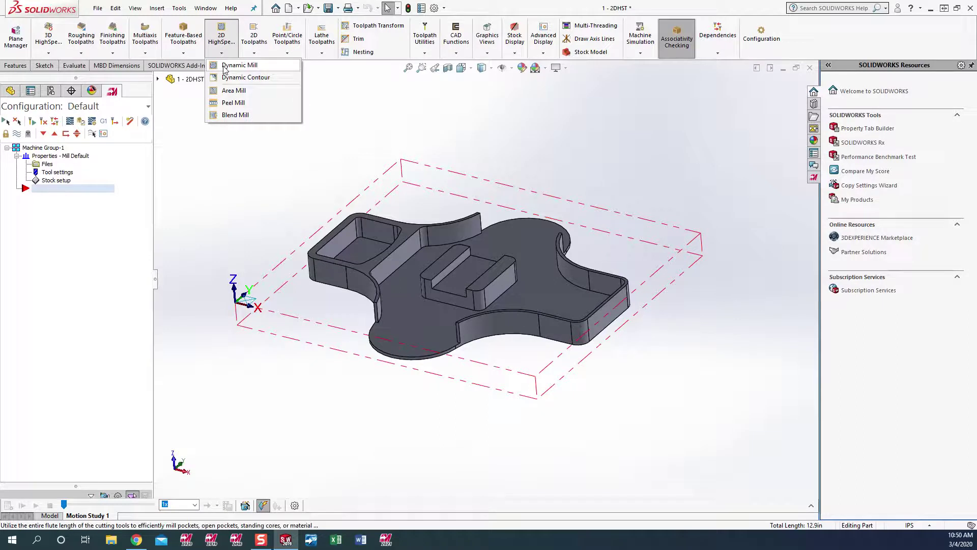
# - Start a Dynamic Mill toolpath and switch Chain Manager selection to Avoidance Regions
pyautogui.click(225, 70)
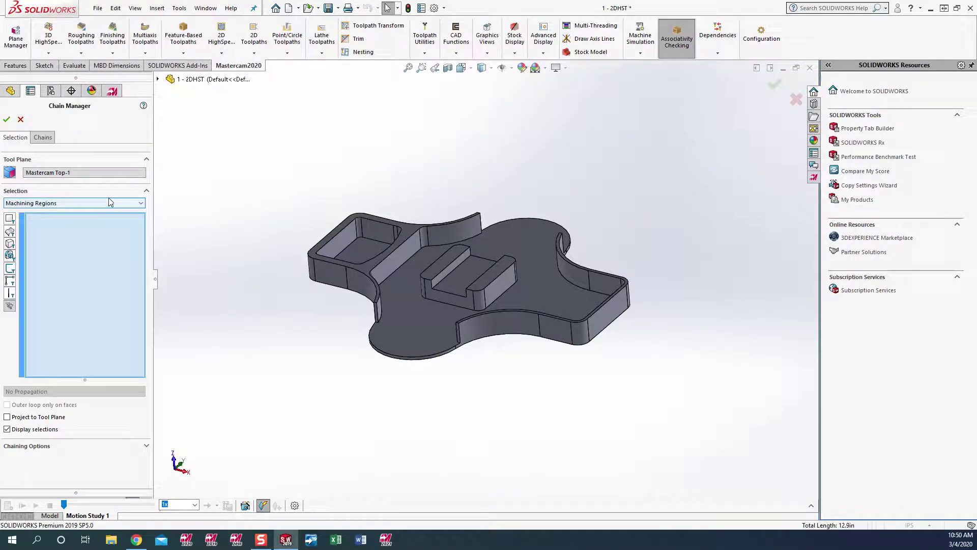
pyautogui.click(140, 204)
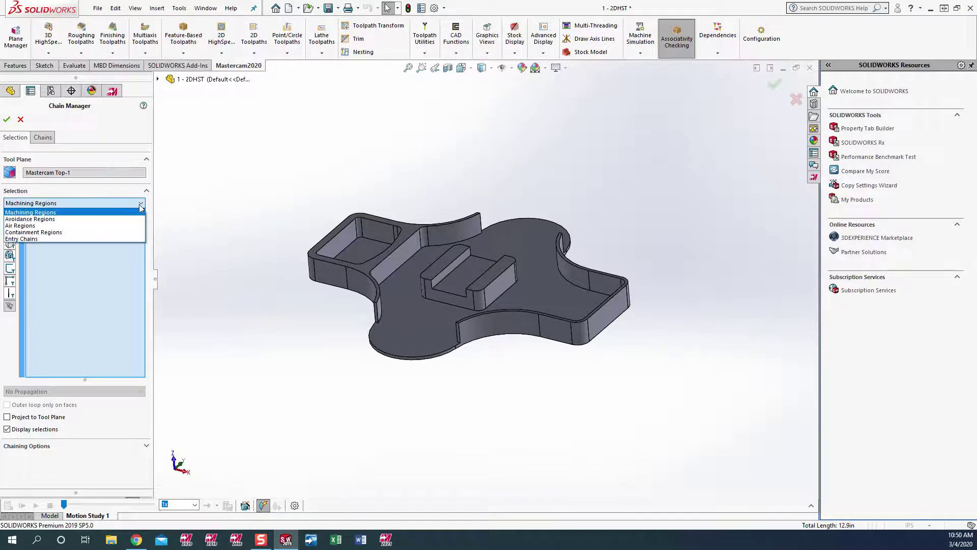
pyautogui.click(48, 220)
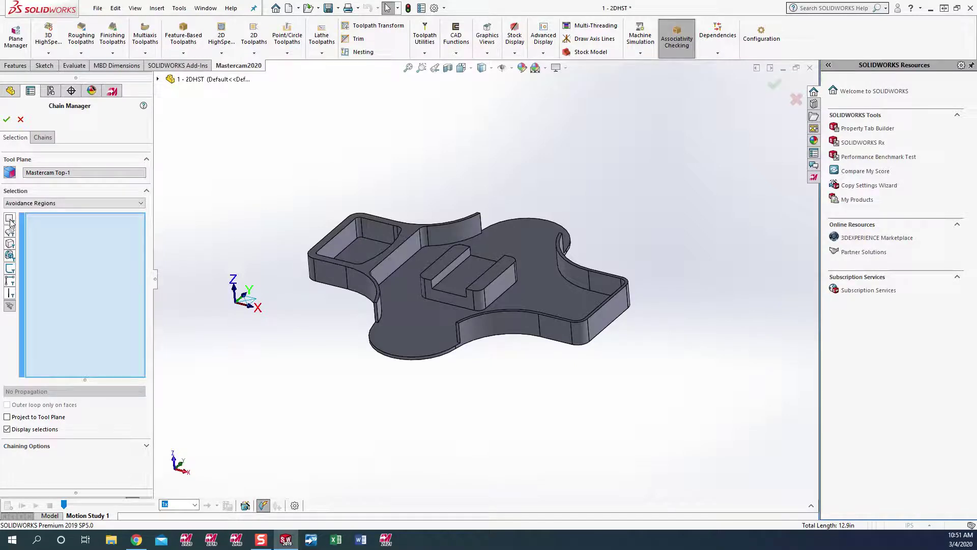
pyautogui.click(10, 281)
# - Chain the curved top edge with tangent propagation as the avoidance region and confirm it
pyautogui.click(10, 294)
pyautogui.moveTo(213, 297); pyautogui.dragTo(232, 204, button='middle')
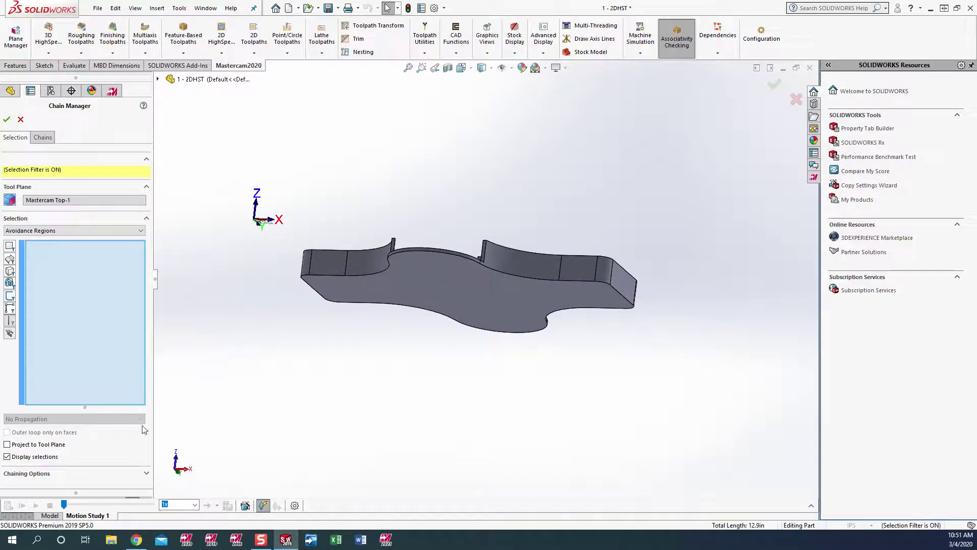
pyautogui.click(438, 252)
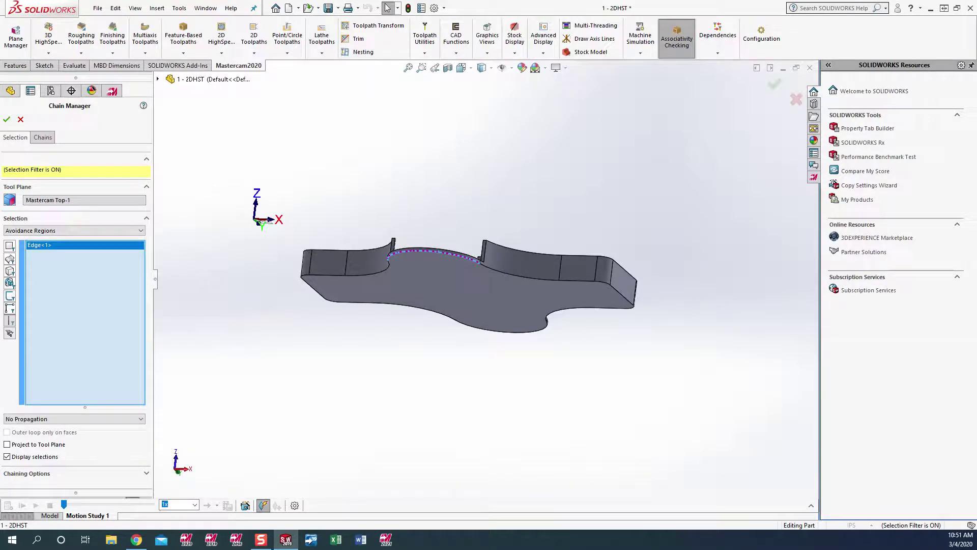
pyautogui.click(141, 419)
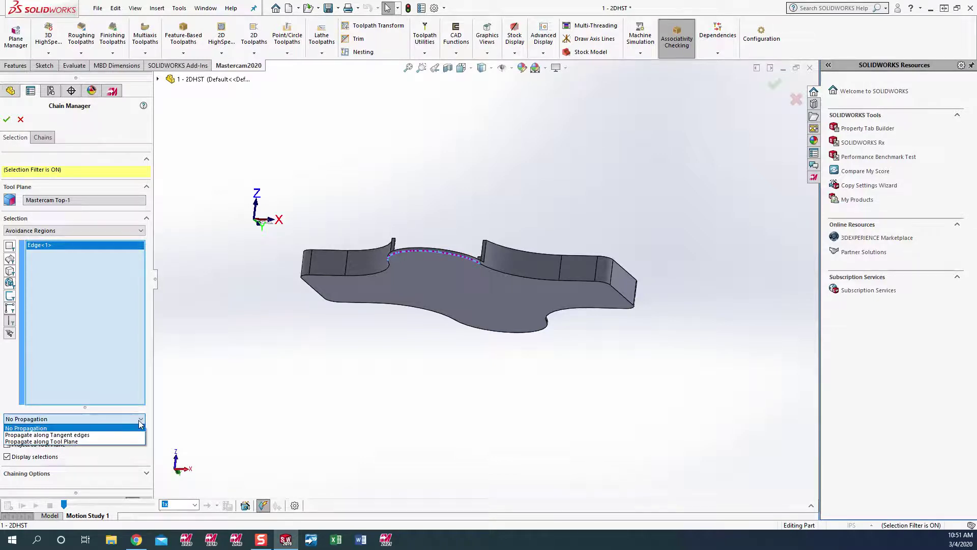
pyautogui.click(60, 435)
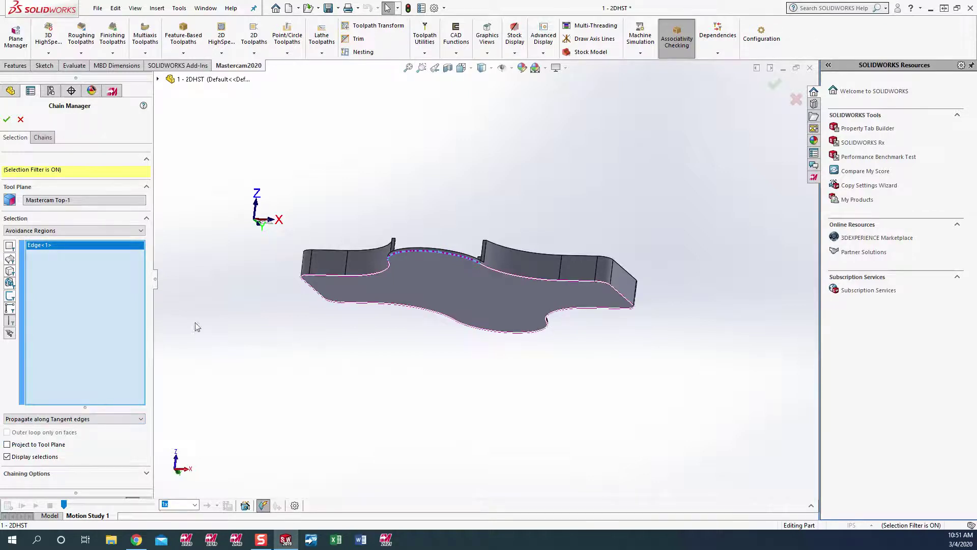
pyautogui.moveTo(509, 304)
pyautogui.mouseDown(button='middle')
pyautogui.moveTo(507, 264)
pyautogui.moveTo(506, 286)
pyautogui.mouseUp(button='middle')
pyautogui.moveTo(356, 303); pyautogui.dragTo(349, 322, button='middle')
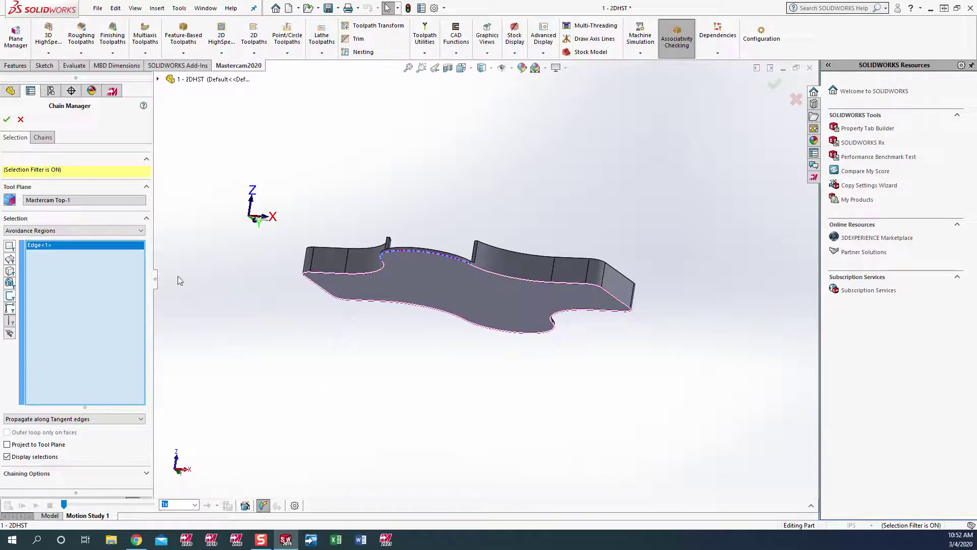
pyautogui.click(7, 119)
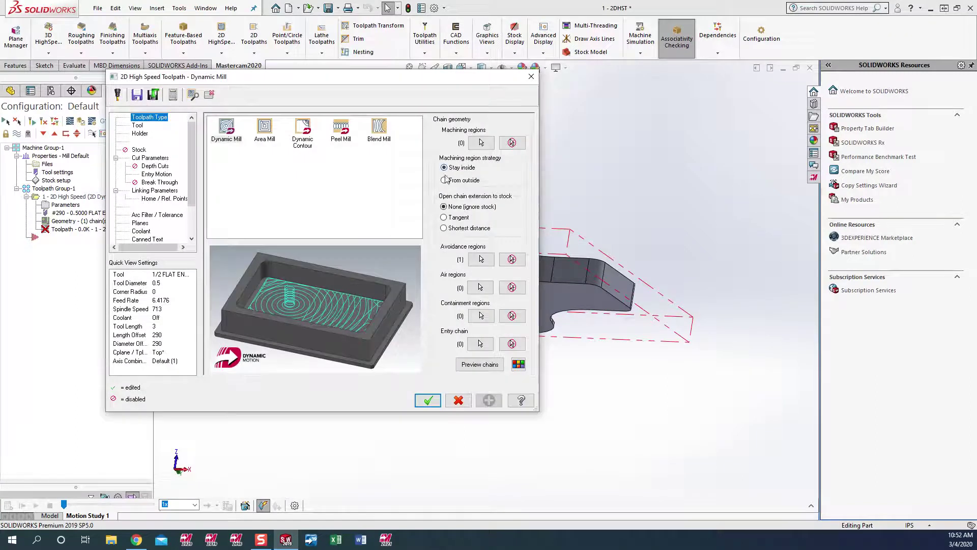
# - Set Dynamic Mill to cut from outside with tool 290 and 0 stock on walls and floors
pyautogui.click(444, 181)
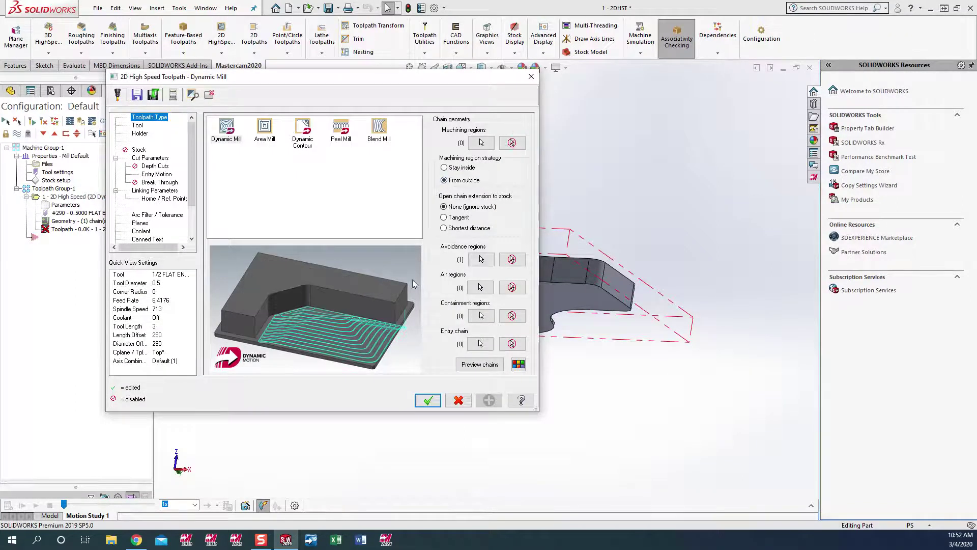
pyautogui.click(137, 125)
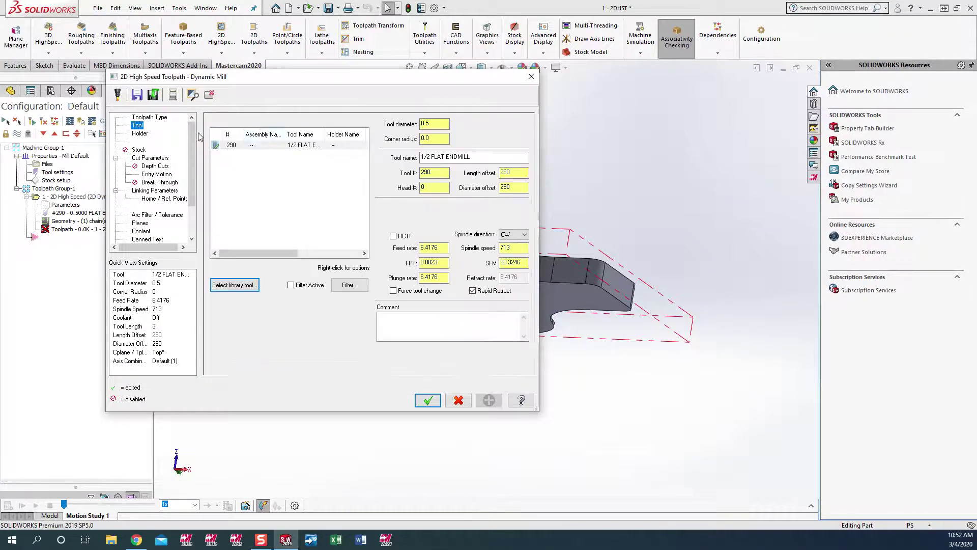
pyautogui.click(249, 146)
pyautogui.click(160, 158)
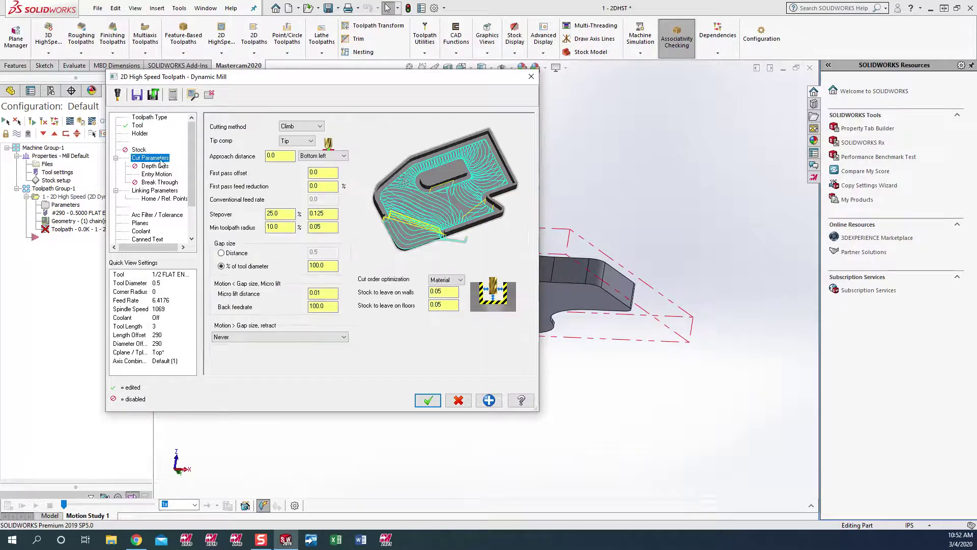
pyautogui.click(441, 291)
pyautogui.write('0.0')
pyautogui.press('Tab')
pyautogui.write('0')
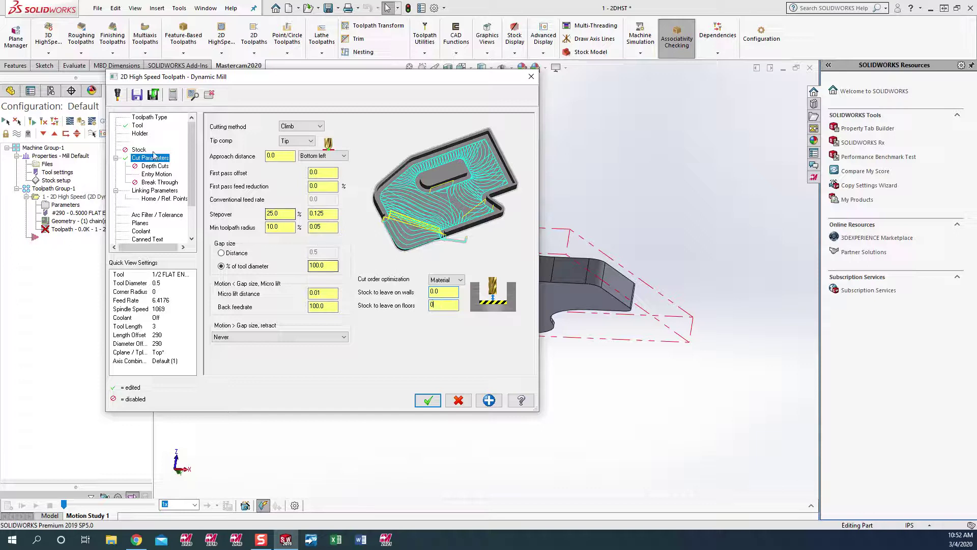
# - Enable Dynamic Mill break through with a .05 amount
pyautogui.click(153, 183)
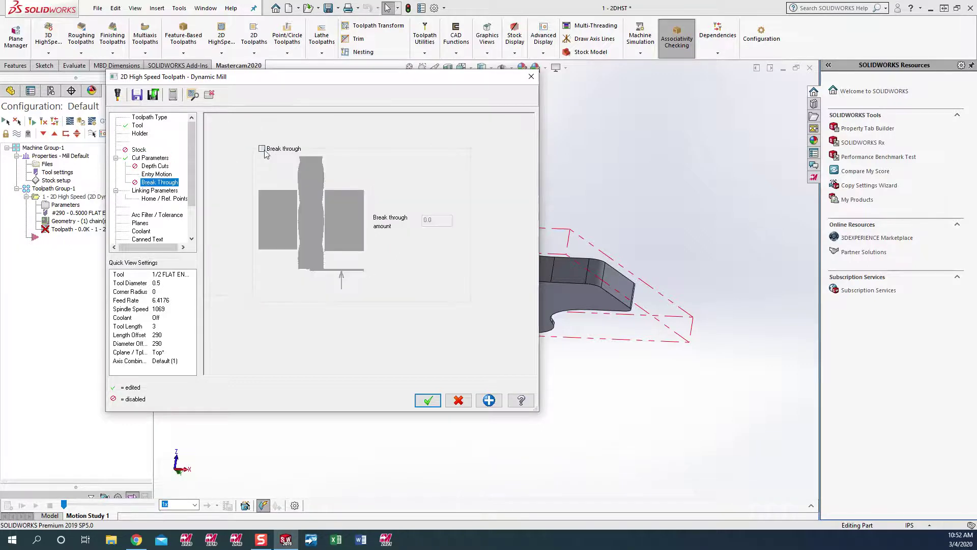
pyautogui.click(261, 148)
pyautogui.doubleClick(432, 220)
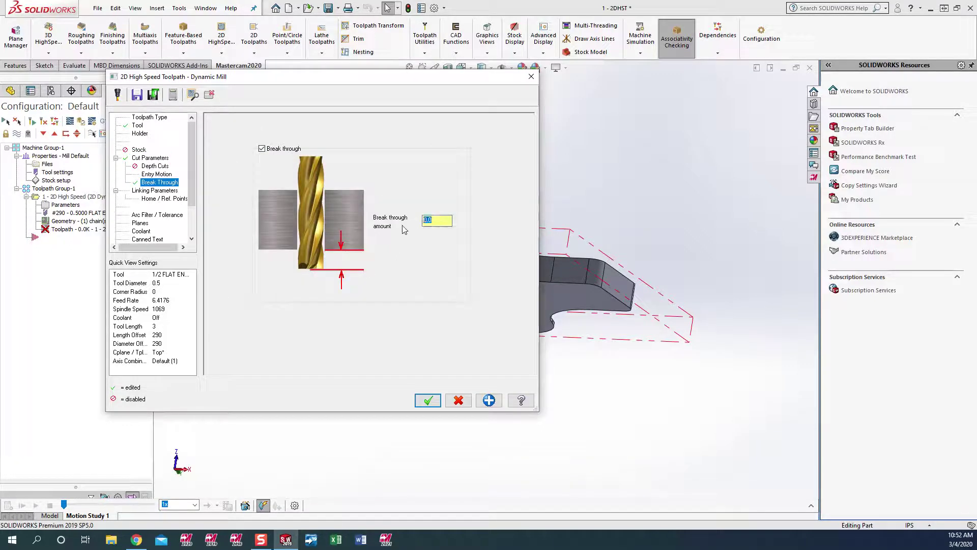
pyautogui.write('.05')
# - Set clearance 2.0 and absolute depth -0.8, then accept the Dynamic Mill
pyautogui.click(159, 190)
pyautogui.click(313, 141)
pyautogui.click(387, 141)
pyautogui.doubleClick(386, 141)
pyautogui.write('2.0')
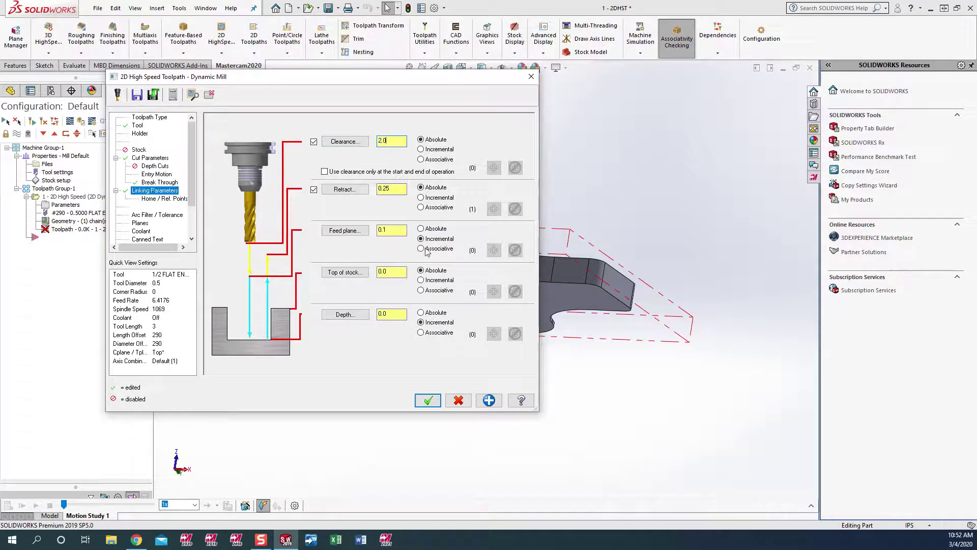
pyautogui.click(421, 312)
pyautogui.click(390, 316)
pyautogui.click(426, 401)
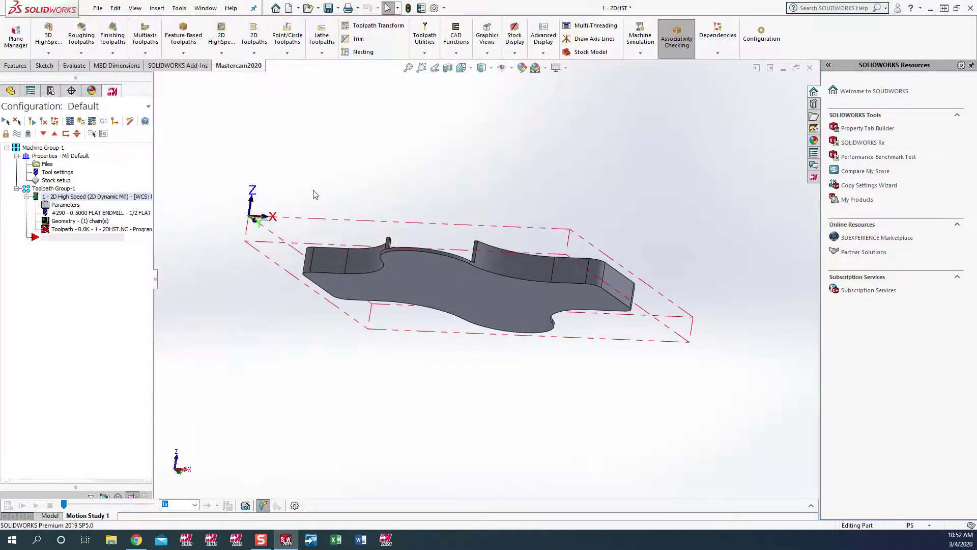
# - Hide the Dynamic Mill toolpath display and view the part and stock from new angles
pyautogui.moveTo(305, 166); pyautogui.dragTo(307, 224, button='middle')
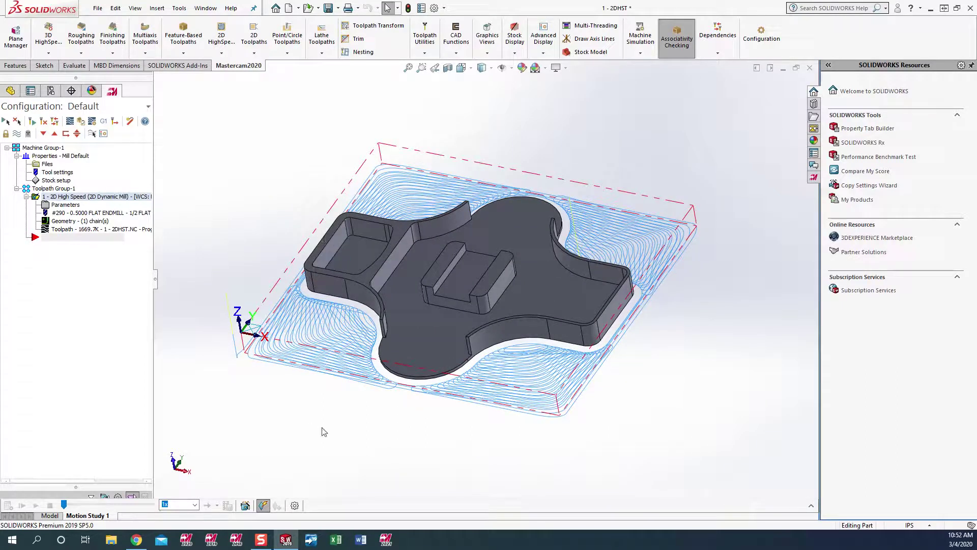
pyautogui.moveTo(415, 115); pyautogui.dragTo(421, 118, button='middle')
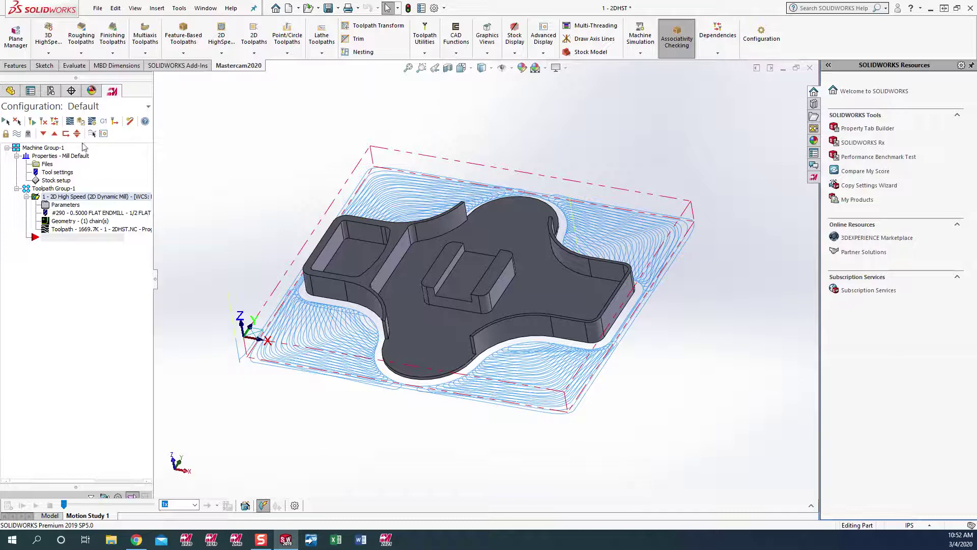
pyautogui.click(16, 133)
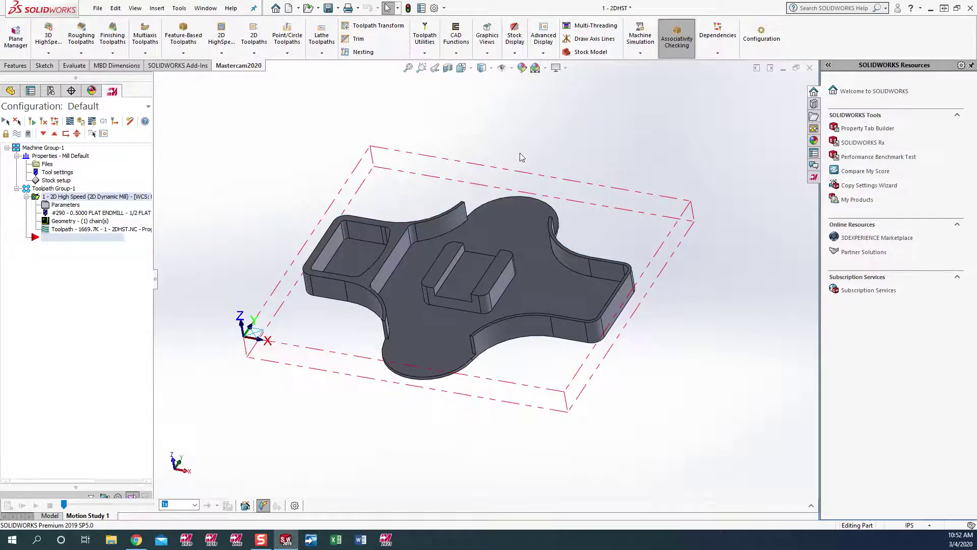
pyautogui.moveTo(520, 157); pyautogui.dragTo(524, 140, button='middle')
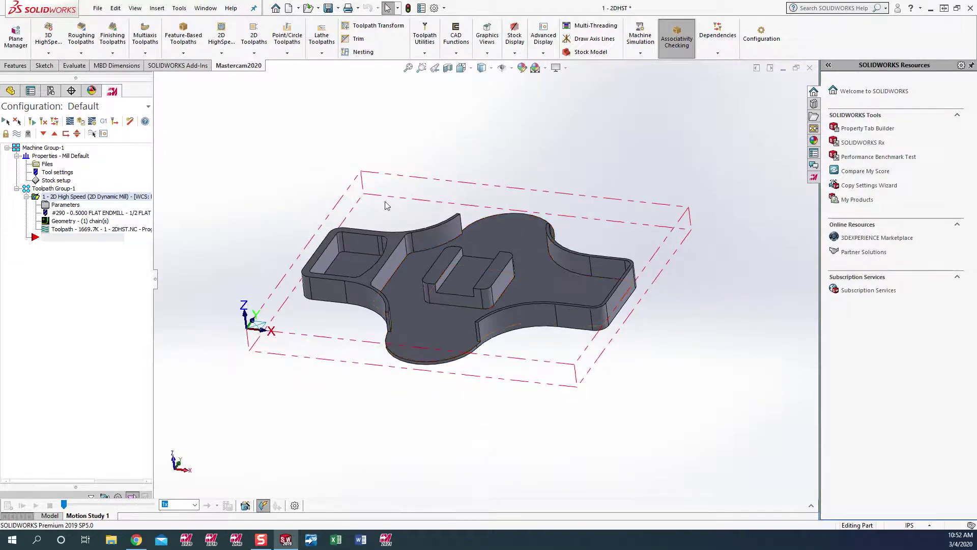
pyautogui.moveTo(569, 145)
pyautogui.mouseDown(button='middle')
pyautogui.moveTo(585, 114)
pyautogui.moveTo(572, 115)
pyautogui.moveTo(574, 135)
pyautogui.mouseUp(button='middle')
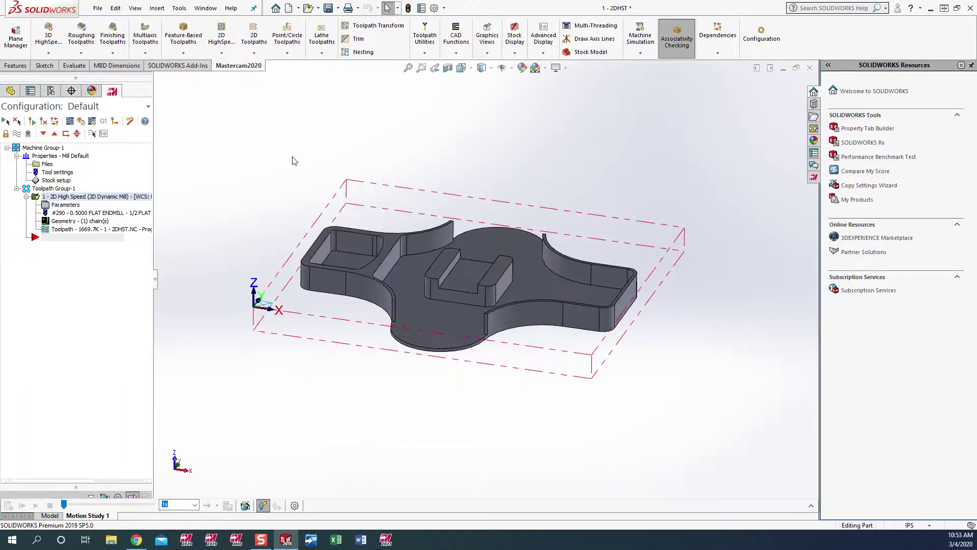
# - Start a 2D Contour and chain the bottom outer edge with tangent propagation
pyautogui.click(254, 54)
pyautogui.click(265, 65)
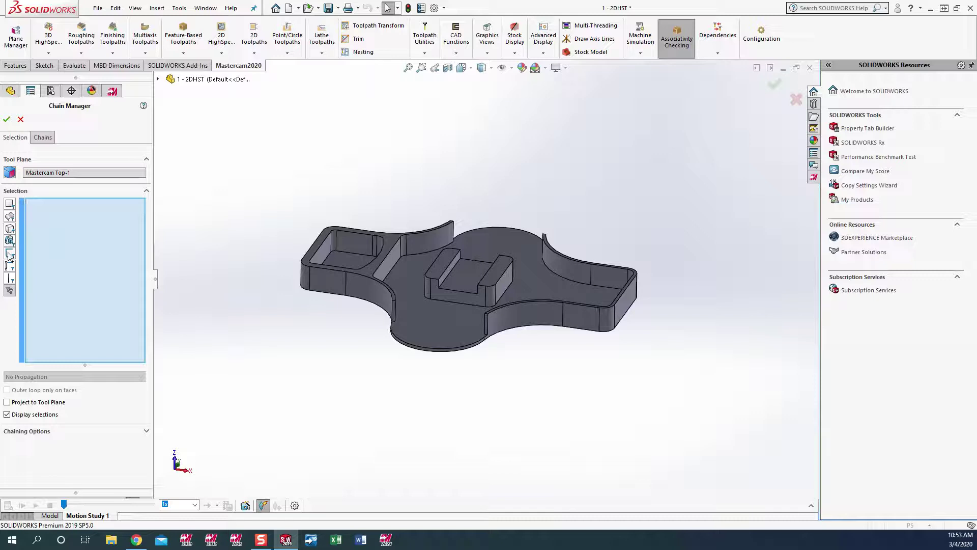
pyautogui.click(9, 279)
pyautogui.hotkey('shift', 'Up')
pyautogui.hotkey('shift', 'Up')
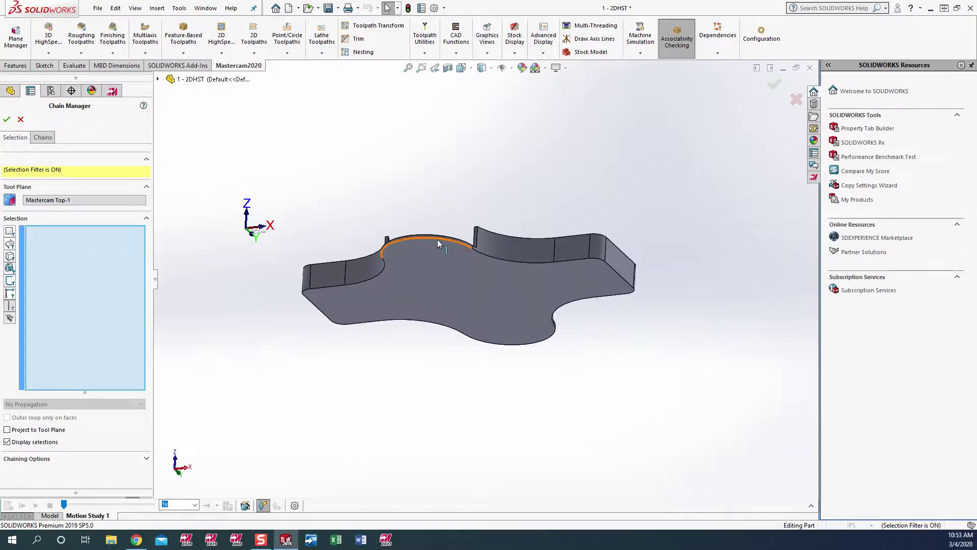
pyautogui.click(438, 239)
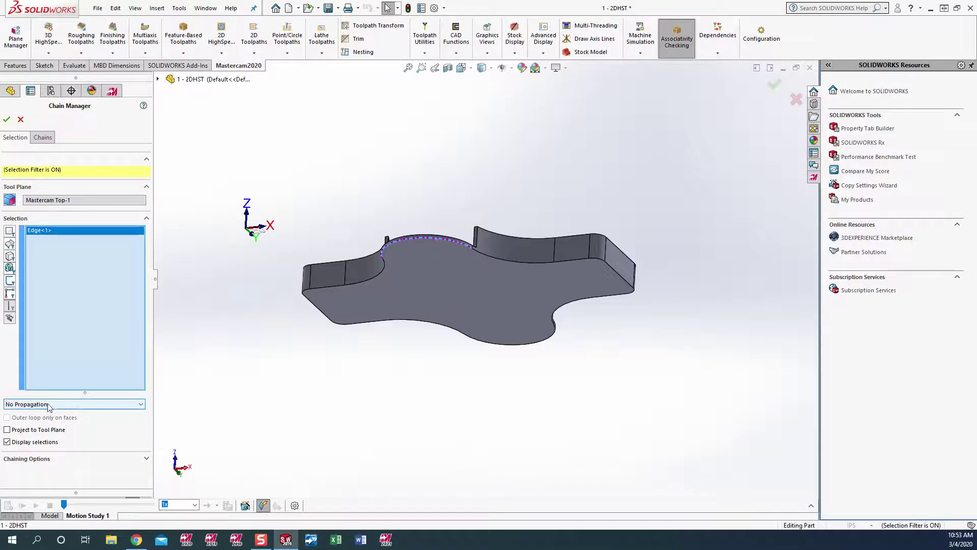
pyautogui.click(142, 404)
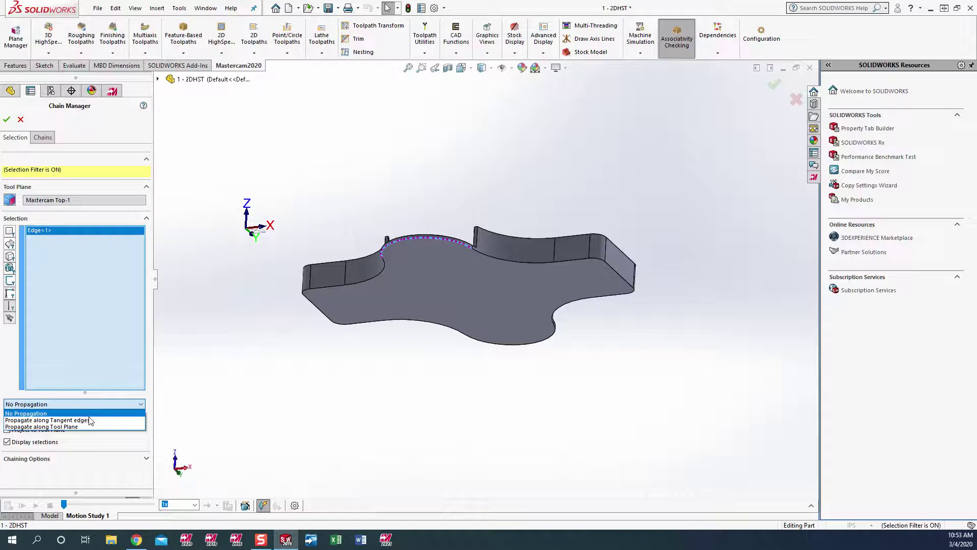
pyautogui.click(90, 422)
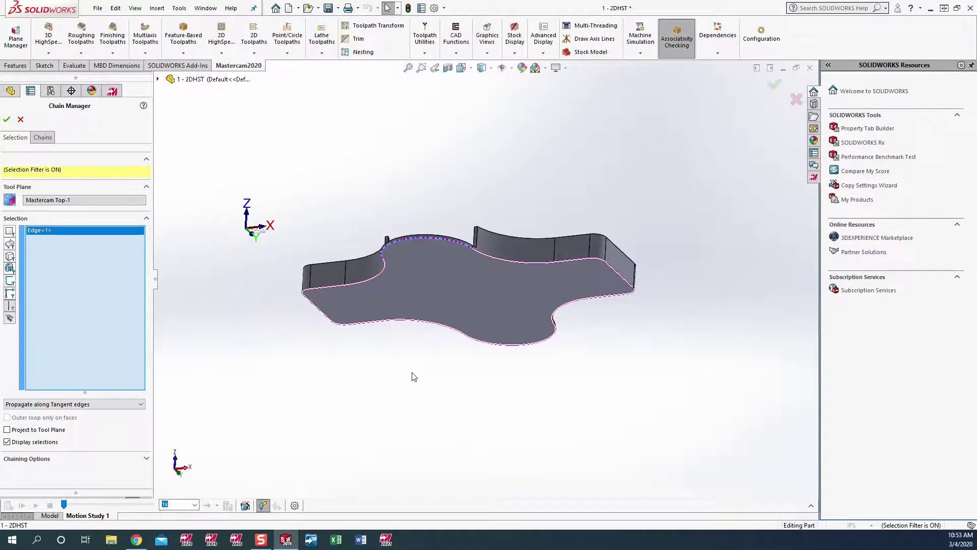
pyautogui.moveTo(412, 373); pyautogui.dragTo(413, 382, button='middle')
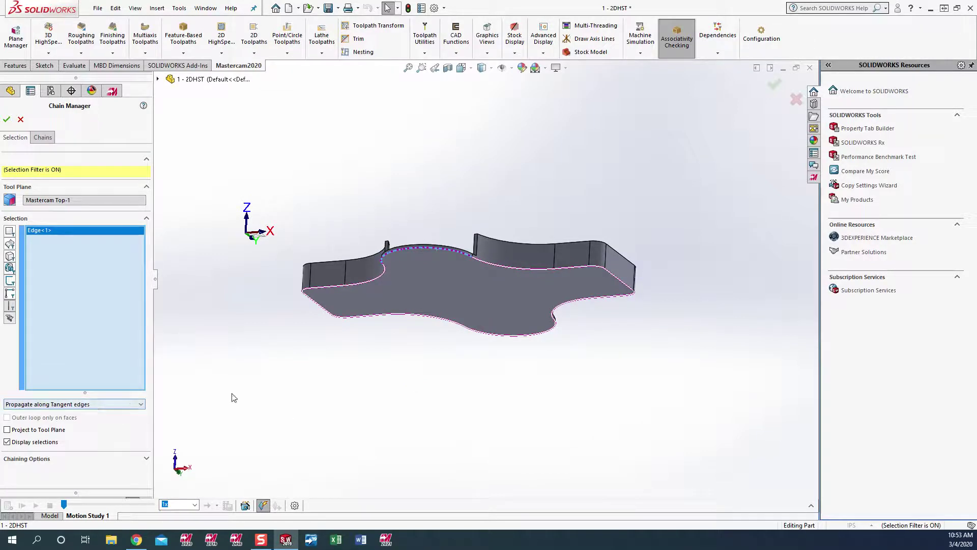
pyautogui.moveTo(421, 323); pyautogui.dragTo(421, 342, button='middle')
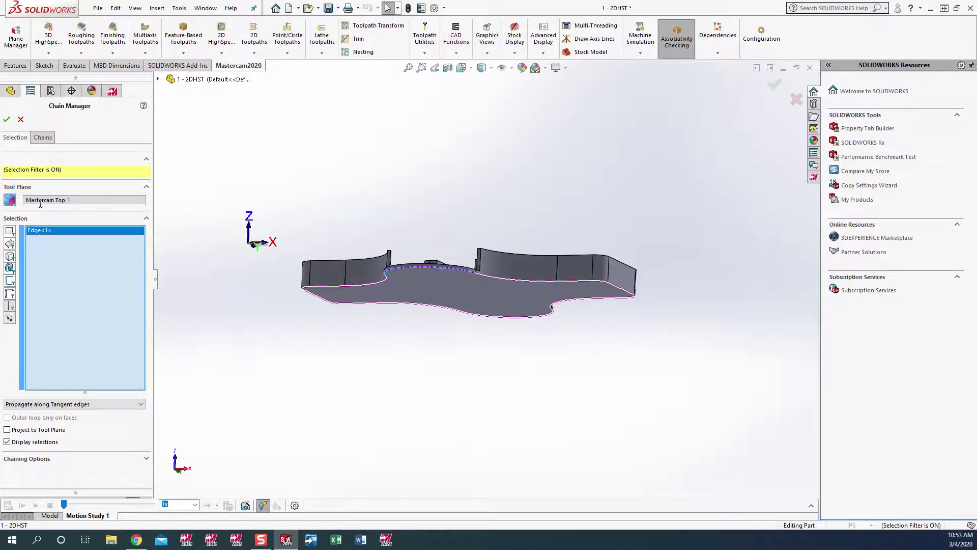
# - Reverse Chain #1's direction, shift its start point, and confirm the chain
pyautogui.click(42, 138)
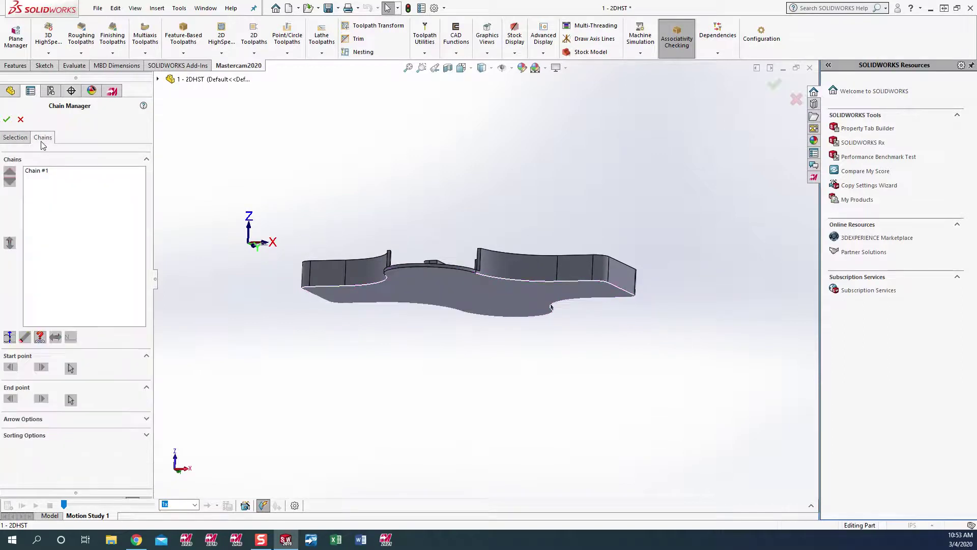
pyautogui.click(31, 171)
pyautogui.moveTo(384, 368); pyautogui.dragTo(399, 429, button='middle')
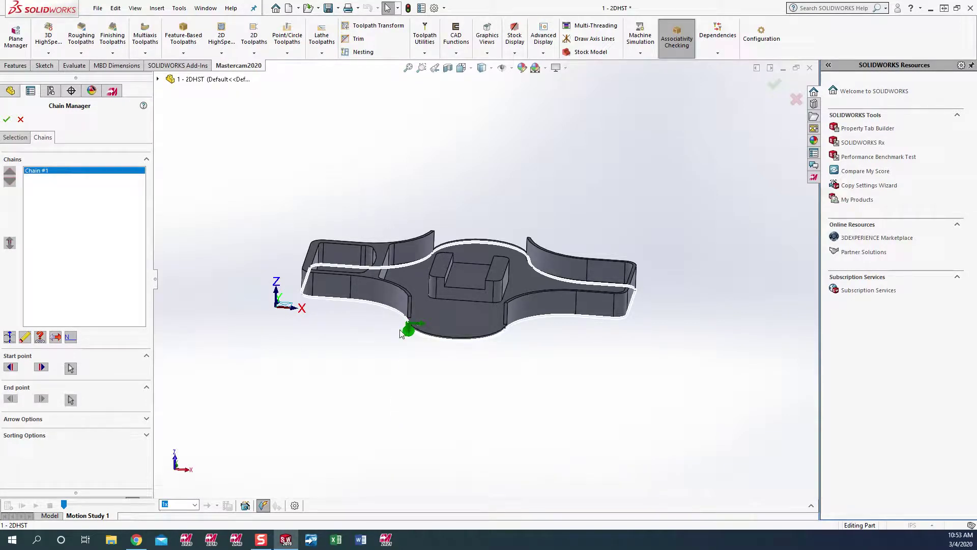
pyautogui.click(55, 337)
pyautogui.click(42, 366)
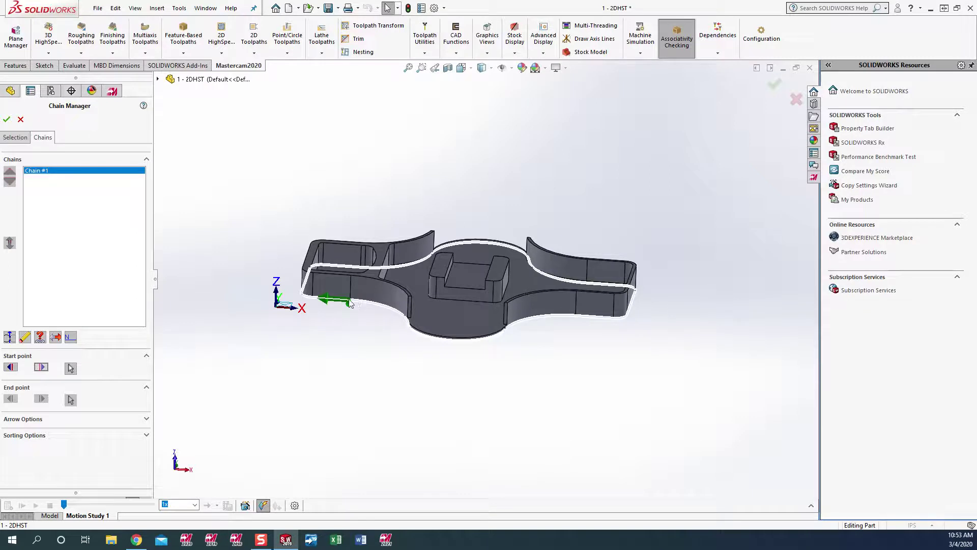
pyautogui.click(7, 119)
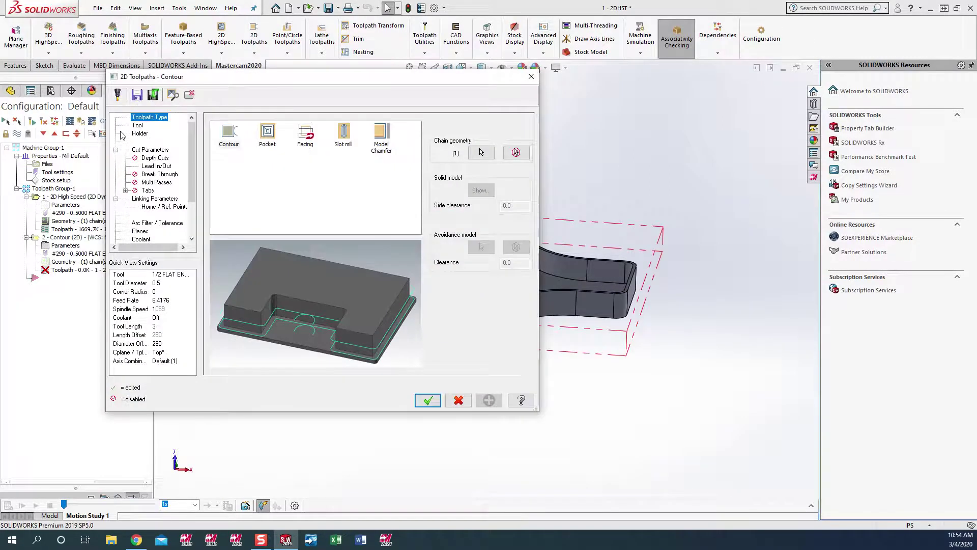
# - Turn on contour break through and set its amount to .05
pyautogui.click(138, 125)
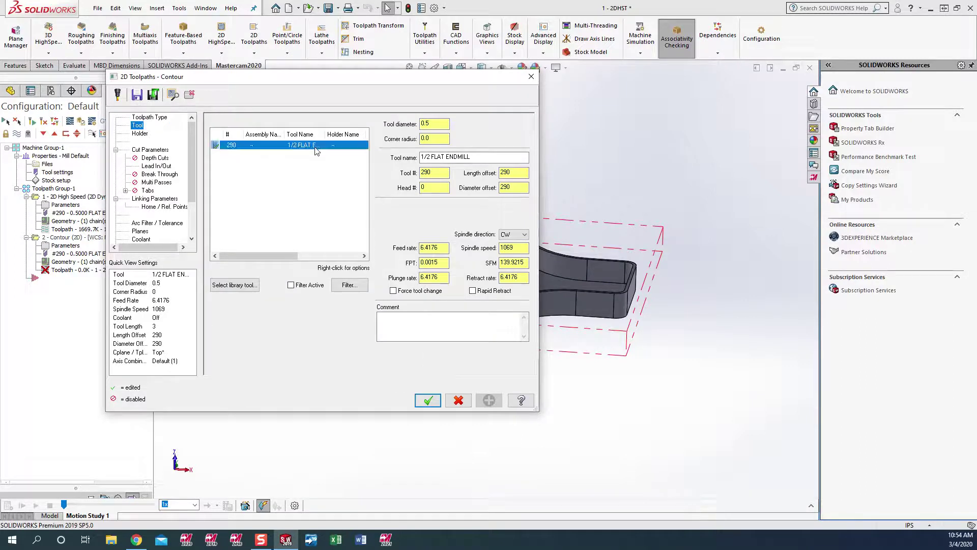
pyautogui.click(150, 149)
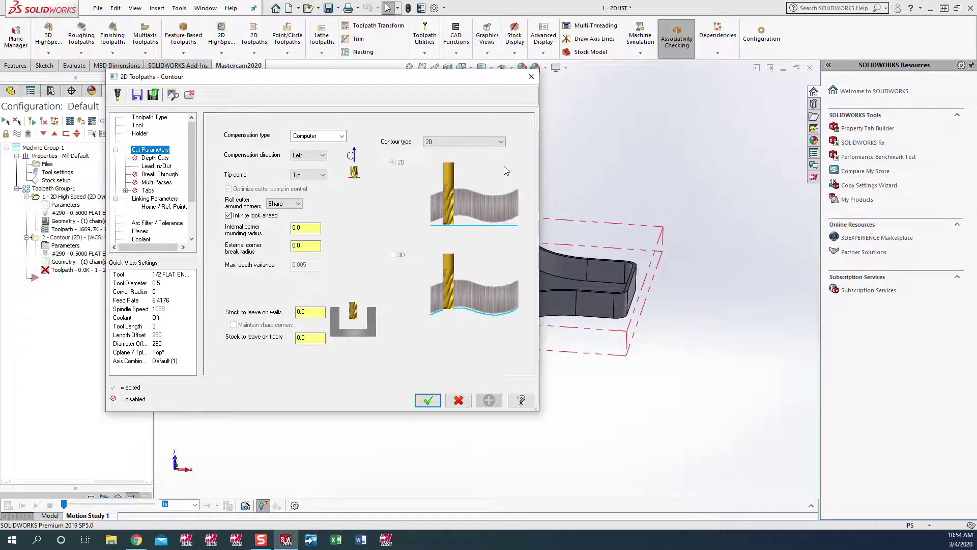
pyautogui.click(159, 175)
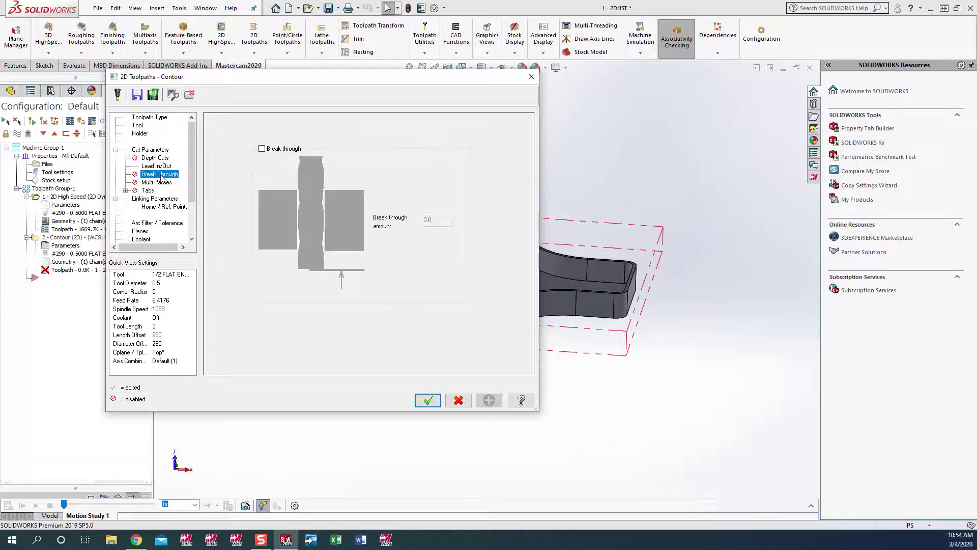
pyautogui.click(262, 148)
pyautogui.doubleClick(428, 220)
pyautogui.press('BackSpace')
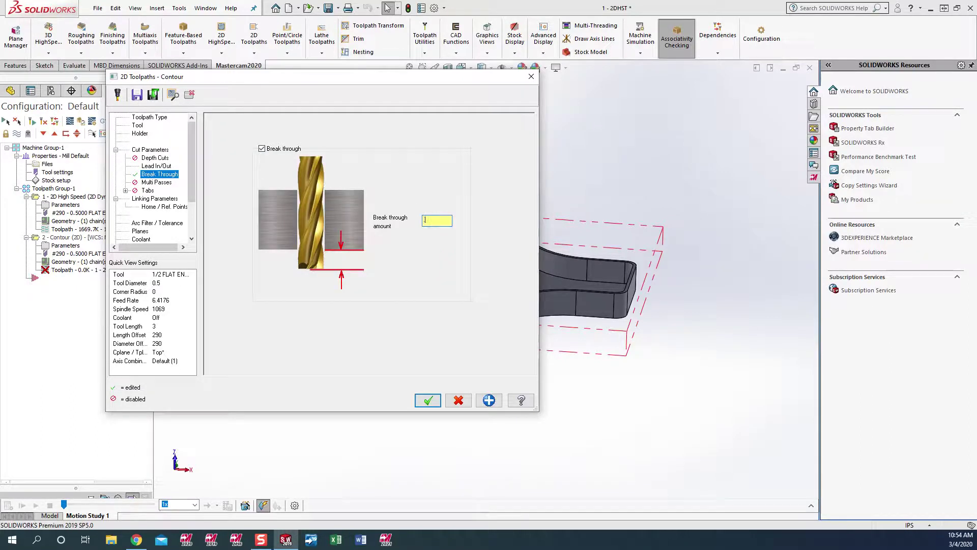
# - Enable 2.0 clearance and make the retract height absolute 0.25 in Linking Parameters
pyautogui.click(175, 198)
pyautogui.click(314, 142)
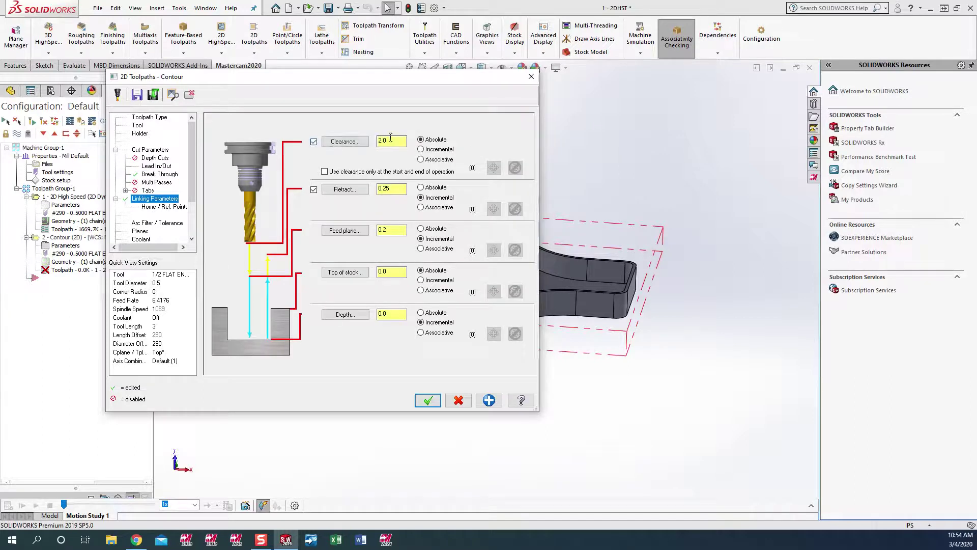
pyautogui.click(420, 188)
# - Generate the first contour, hide its toolpath display, and start a second 2D Contour
pyautogui.click(427, 400)
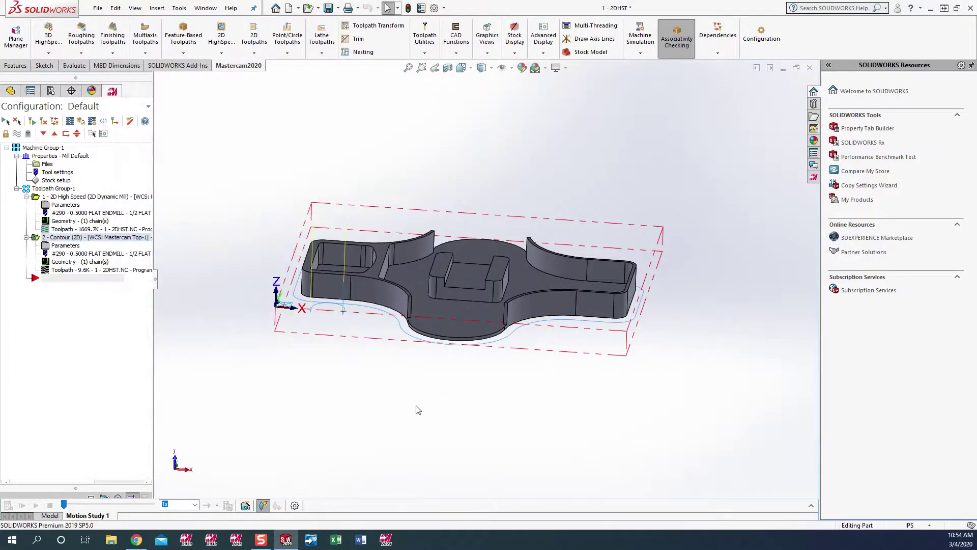
pyautogui.moveTo(364, 358); pyautogui.dragTo(351, 414, button='middle')
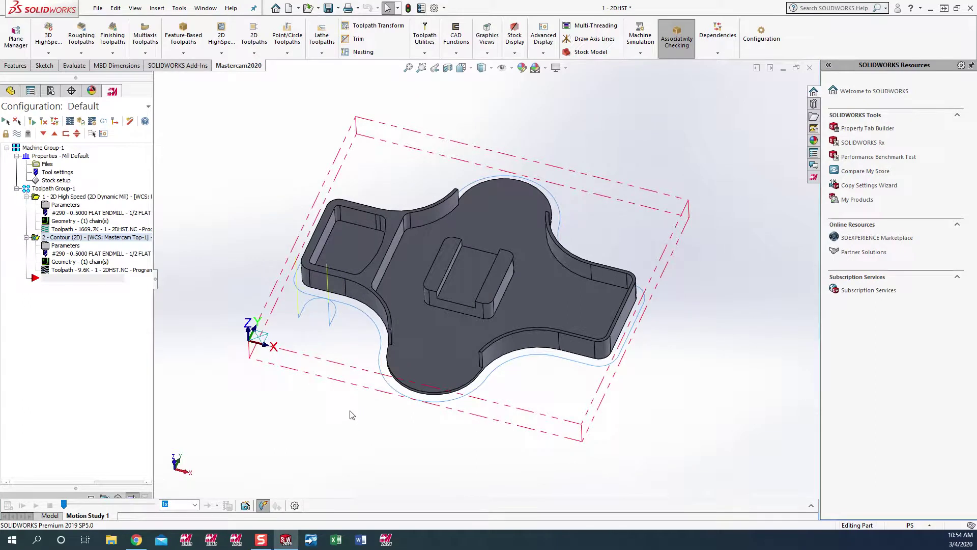
pyautogui.moveTo(423, 360); pyautogui.dragTo(415, 341, button='middle')
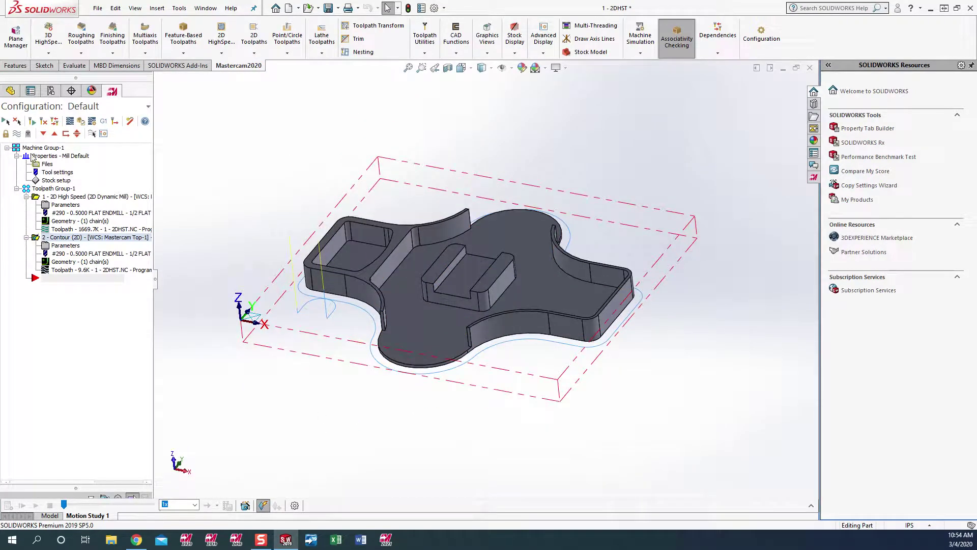
pyautogui.click(16, 133)
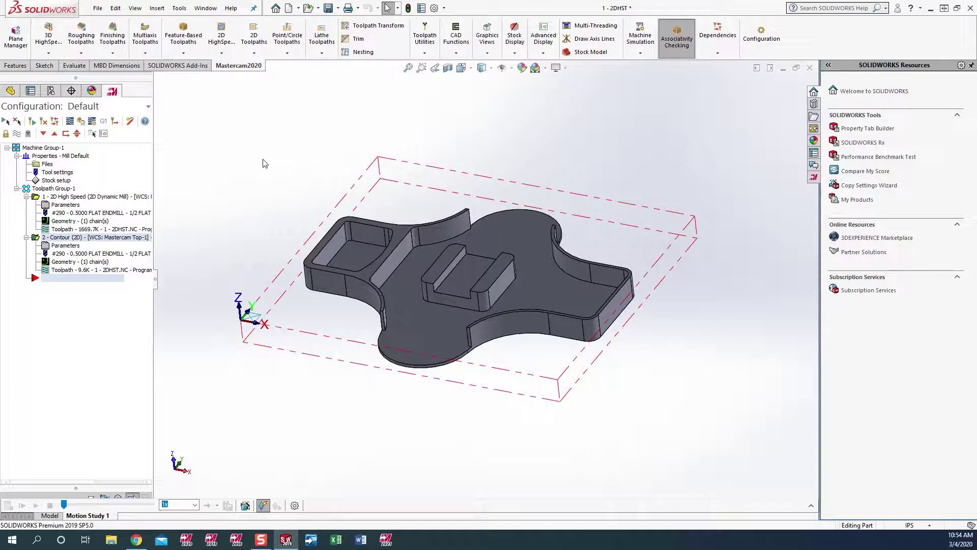
pyautogui.click(254, 41)
pyautogui.click(265, 64)
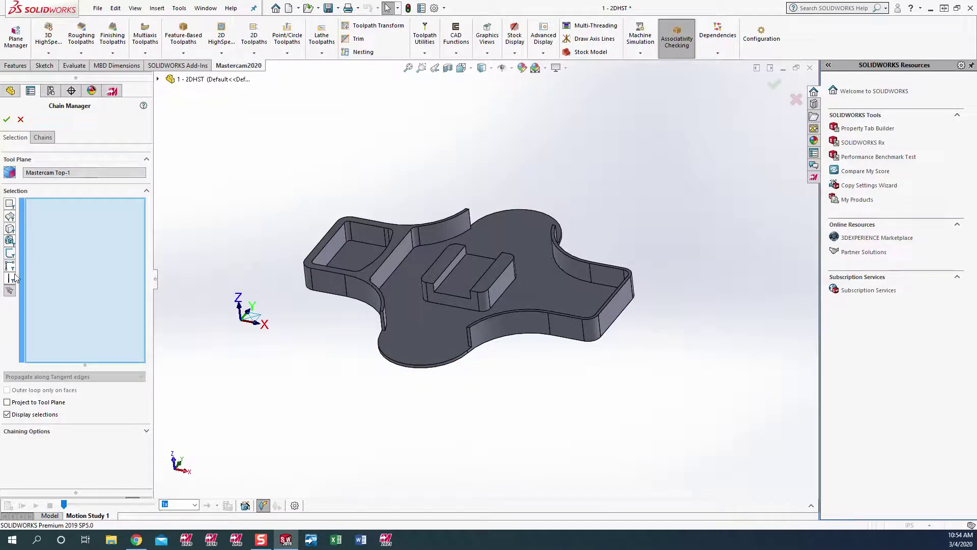
# - Pick the first top outer edge with edge propagation set to No Propagation
pyautogui.click(10, 279)
pyautogui.moveTo(340, 386); pyautogui.dragTo(346, 250, button='middle')
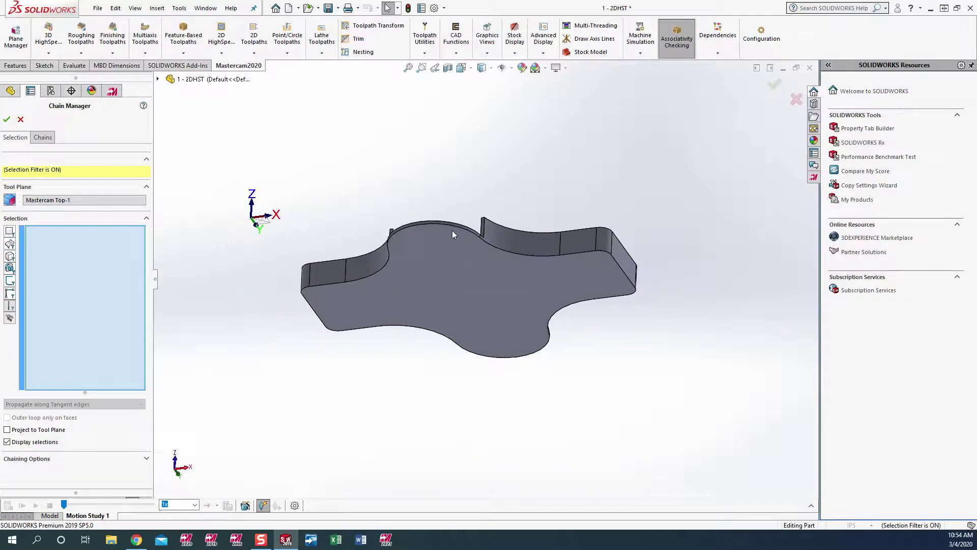
pyautogui.click(605, 252)
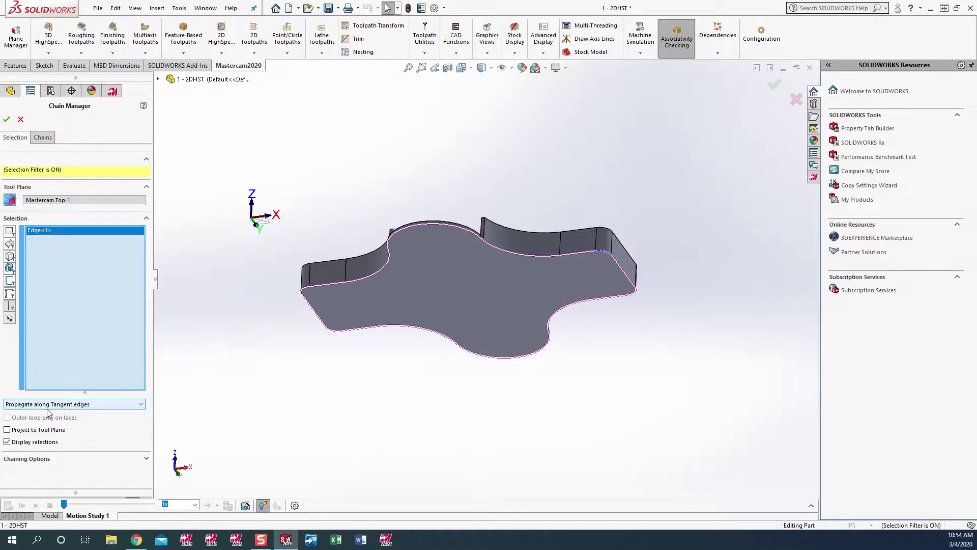
pyautogui.click(140, 406)
pyautogui.click(86, 413)
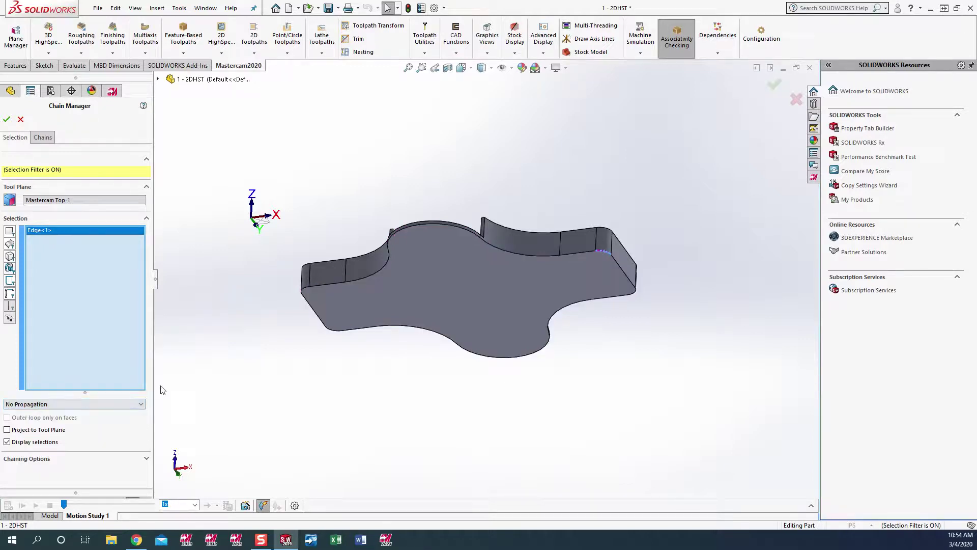
# - Add six more top outer edges, completing the 12.9in Chain #1
pyautogui.click(570, 253)
pyautogui.click(544, 255)
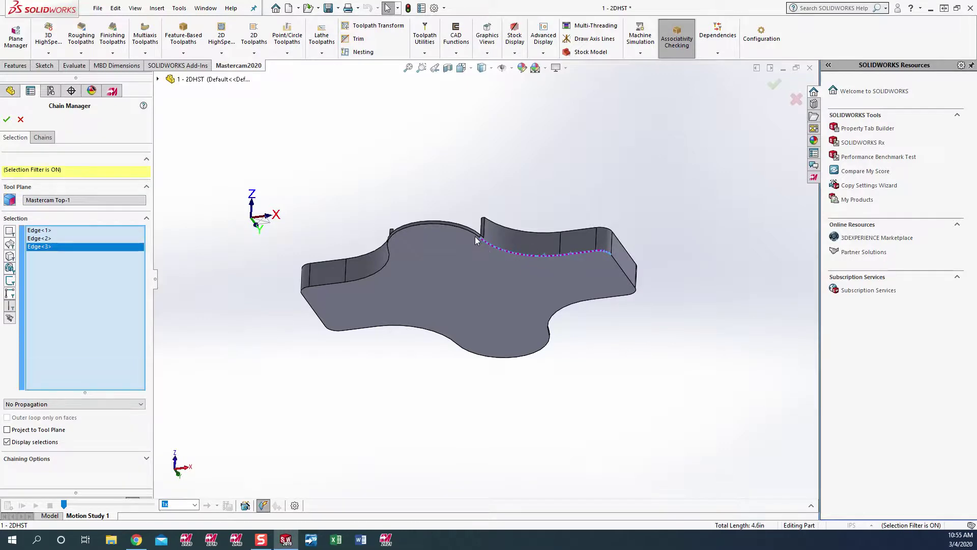
pyautogui.click(440, 239)
pyautogui.click(386, 265)
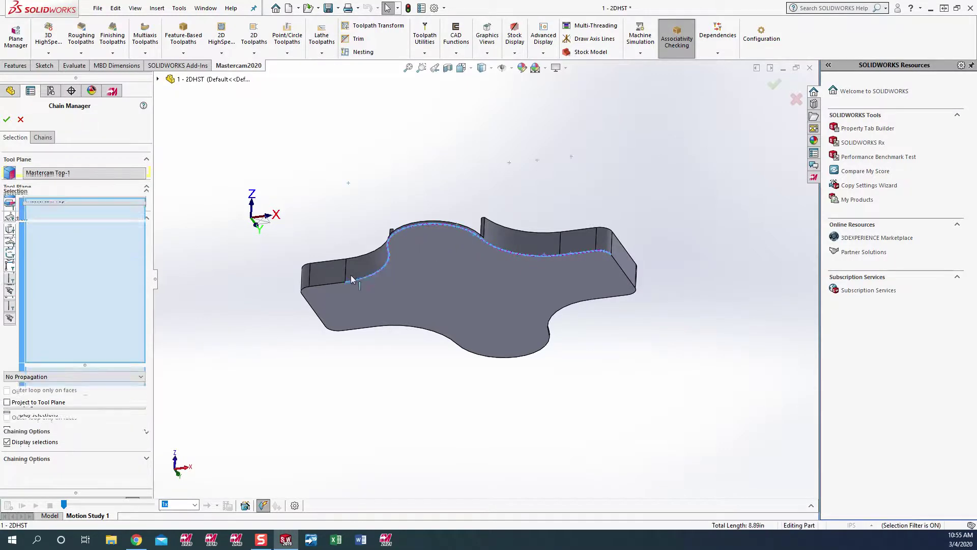
pyautogui.click(334, 285)
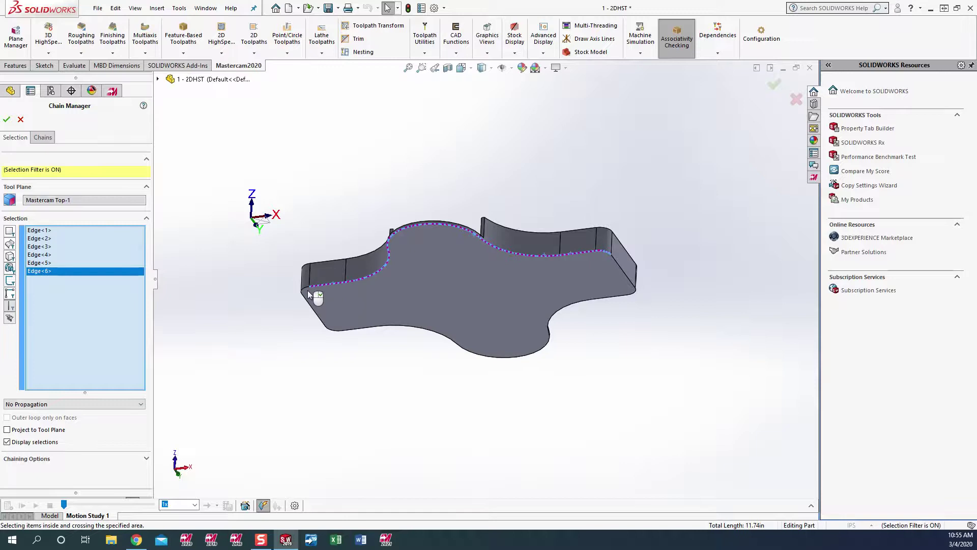
pyautogui.click(307, 288)
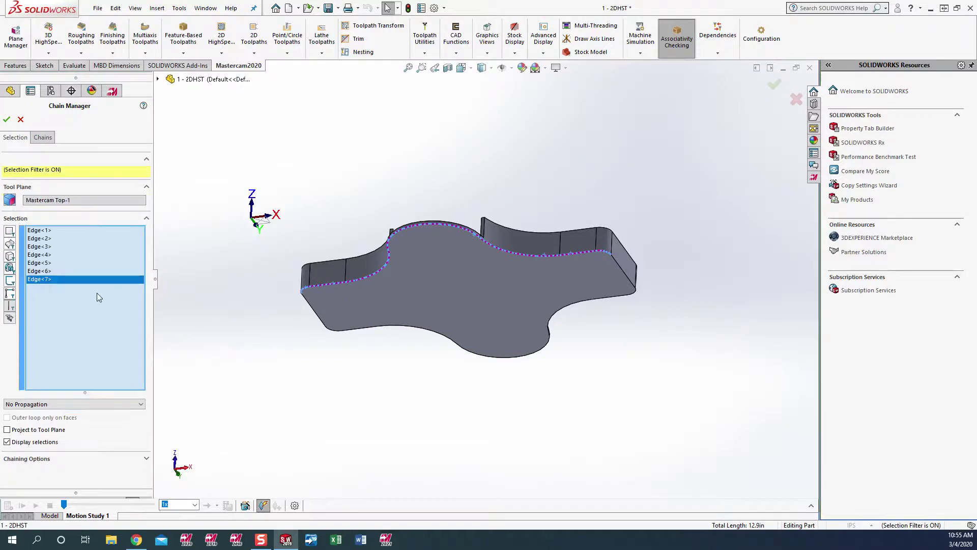
pyautogui.moveTo(461, 118); pyautogui.dragTo(447, 157, button='middle')
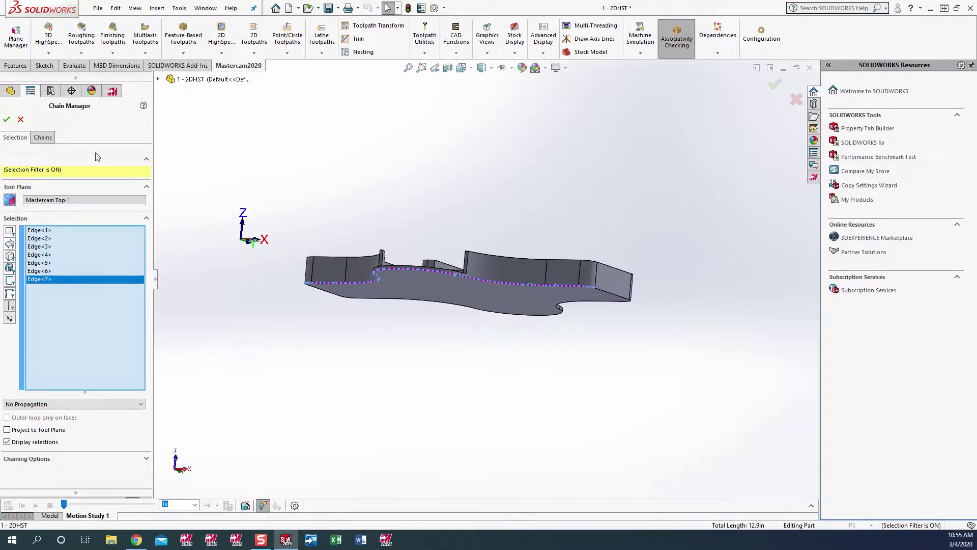
pyautogui.click(42, 137)
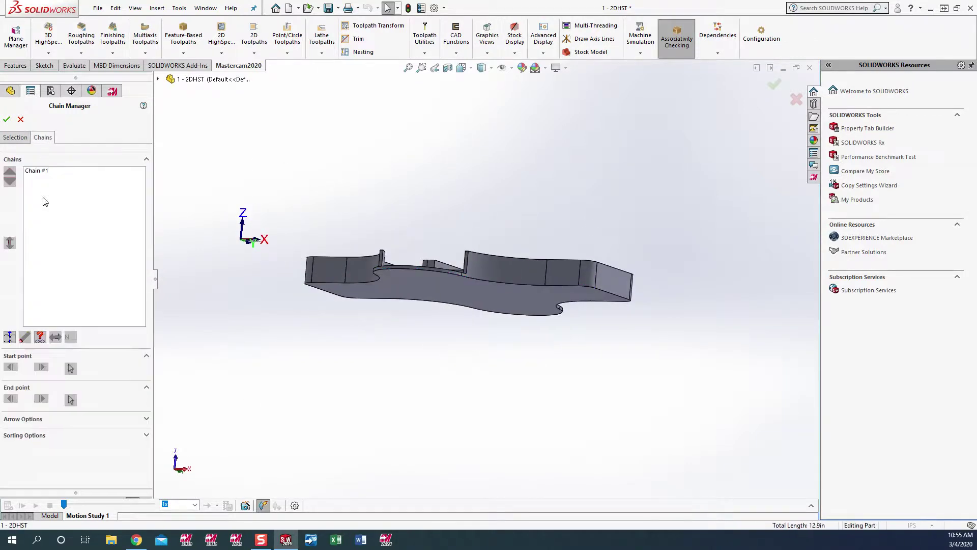
# - Display Chain #1 and step its start point along the front edge, then back toward the right-hand corner
pyautogui.click(40, 171)
pyautogui.moveTo(539, 384); pyautogui.dragTo(543, 474, button='middle')
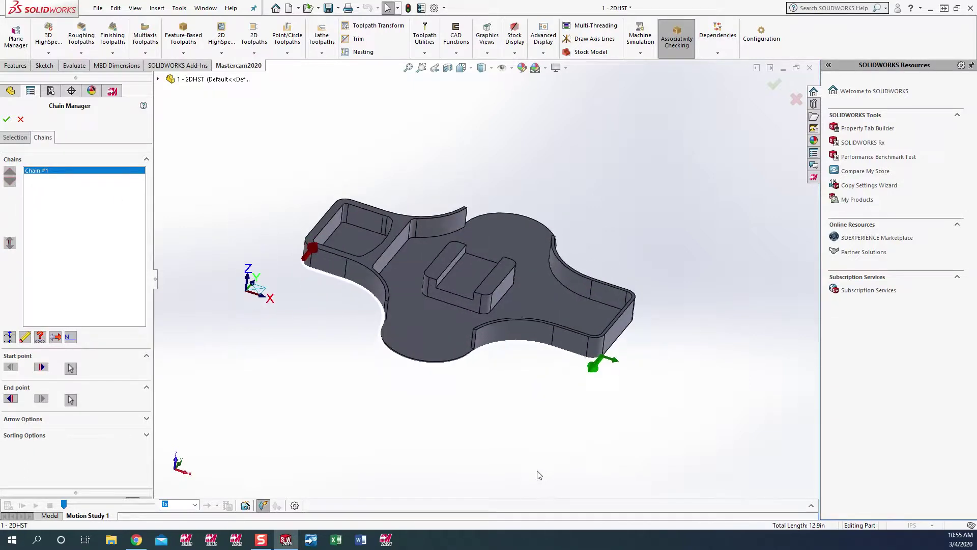
pyautogui.click(40, 367)
pyautogui.click(41, 368)
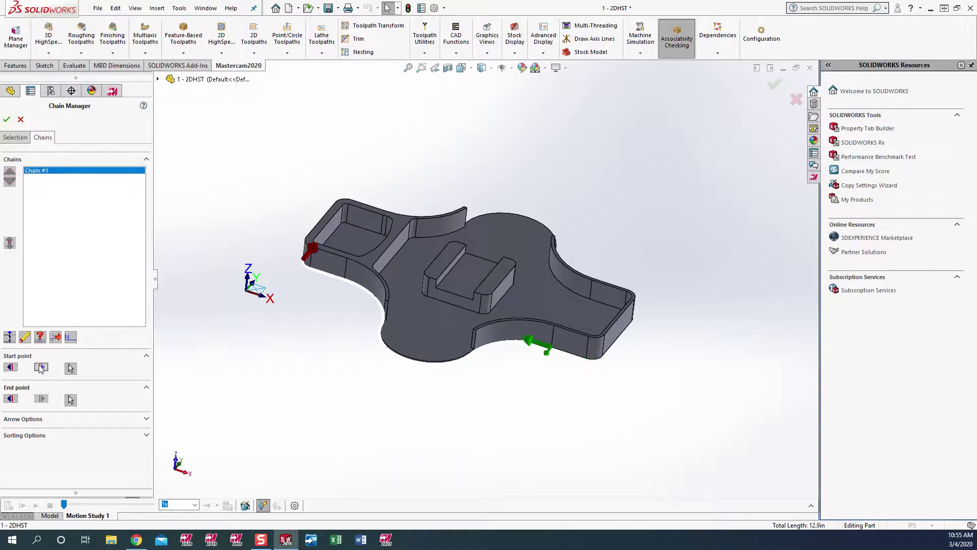
pyautogui.click(11, 367)
pyautogui.click(11, 367)
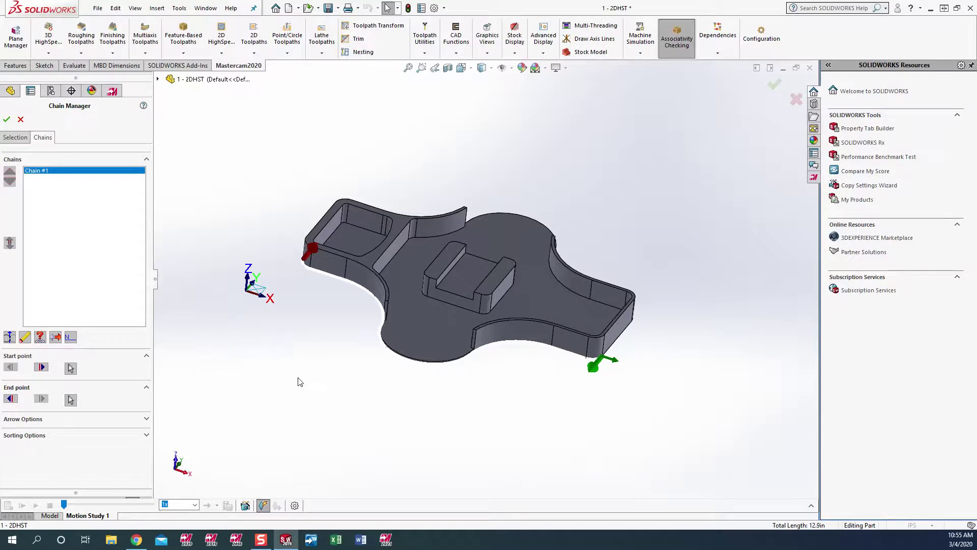
# - Accept the chain and assign tool 290, the 1/2 flat endmill, to the Contour
pyautogui.click(7, 119)
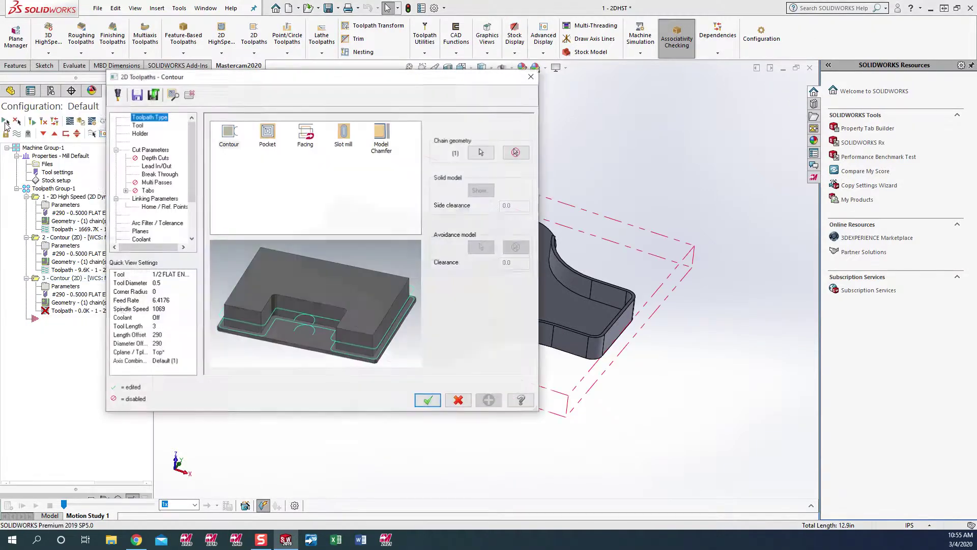
pyautogui.click(136, 125)
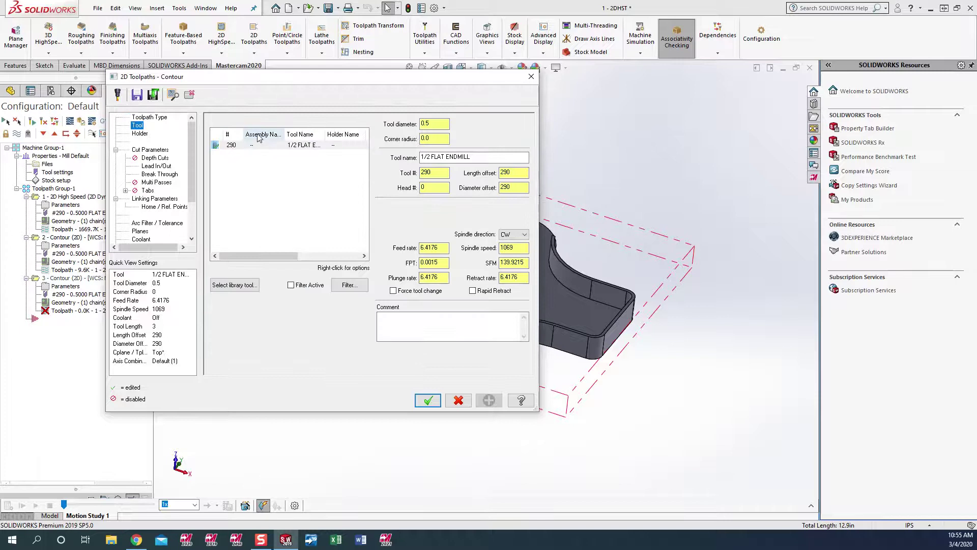
pyautogui.click(288, 145)
# - Confirm 0.05 break-through and -0.8 depth, then generate the second 2D Contour toolpath
pyautogui.click(161, 149)
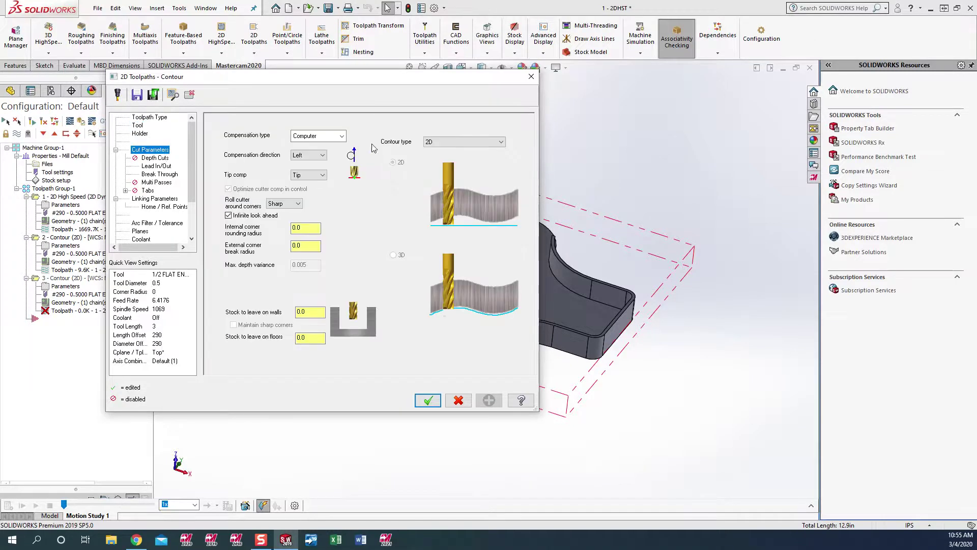
pyautogui.click(160, 174)
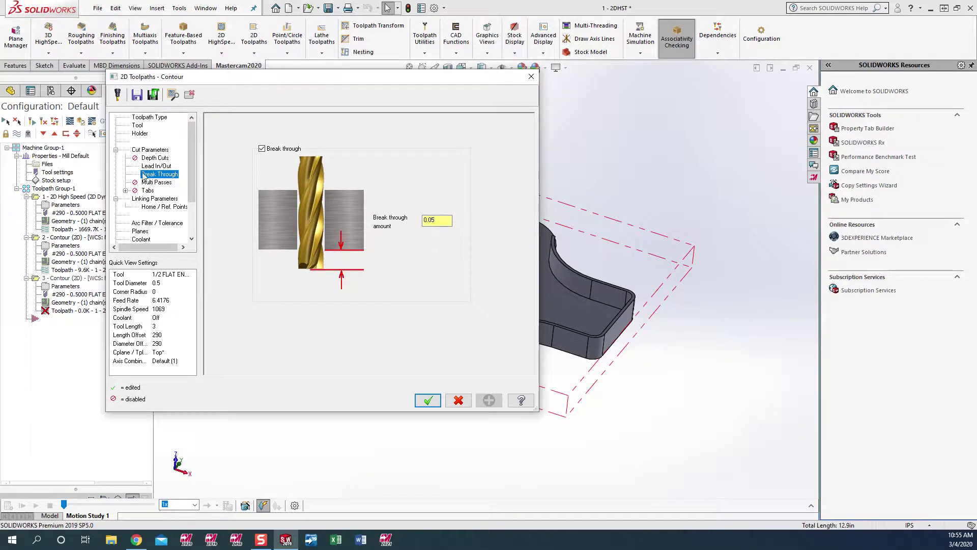
pyautogui.click(153, 199)
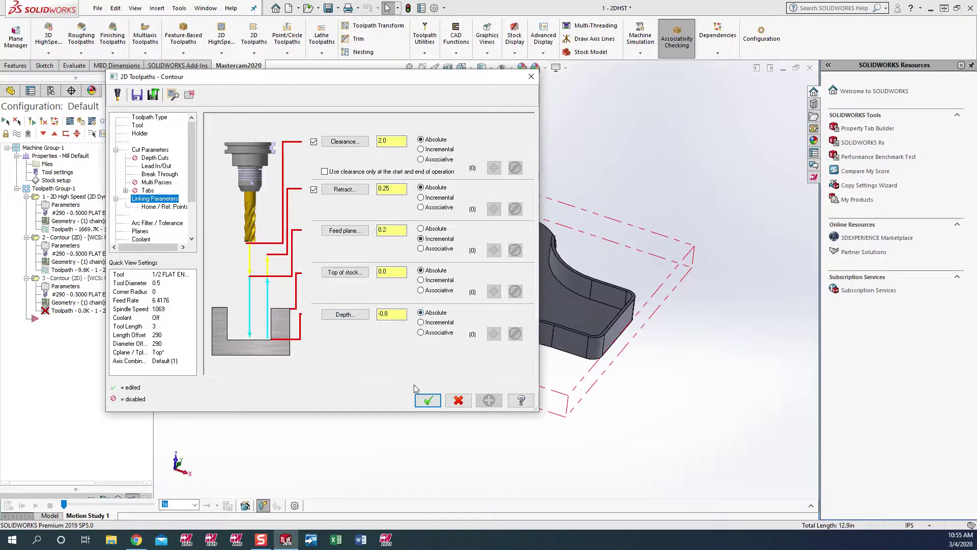
pyautogui.click(428, 400)
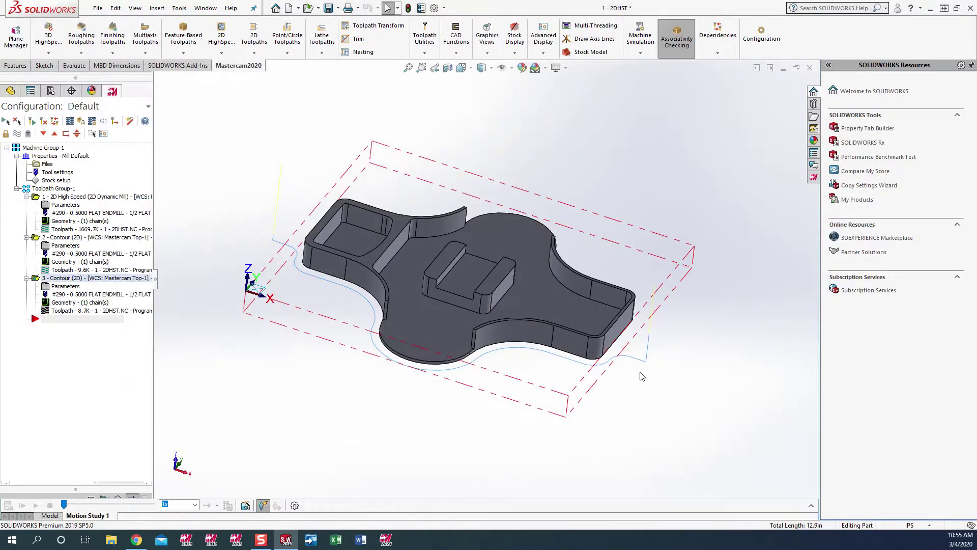
pyautogui.moveTo(675, 375); pyautogui.dragTo(461, 365, button='middle')
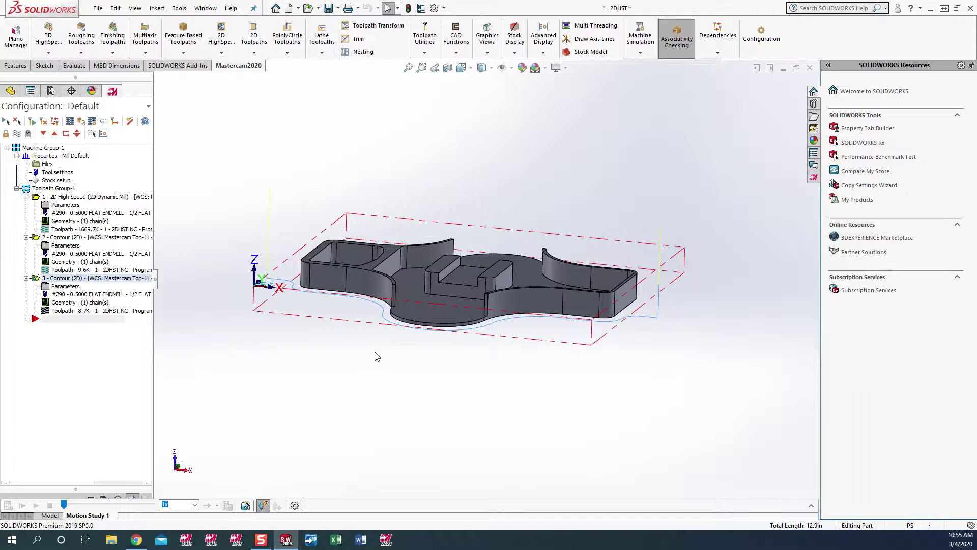
pyautogui.moveTo(397, 291); pyautogui.dragTo(405, 228, button='middle')
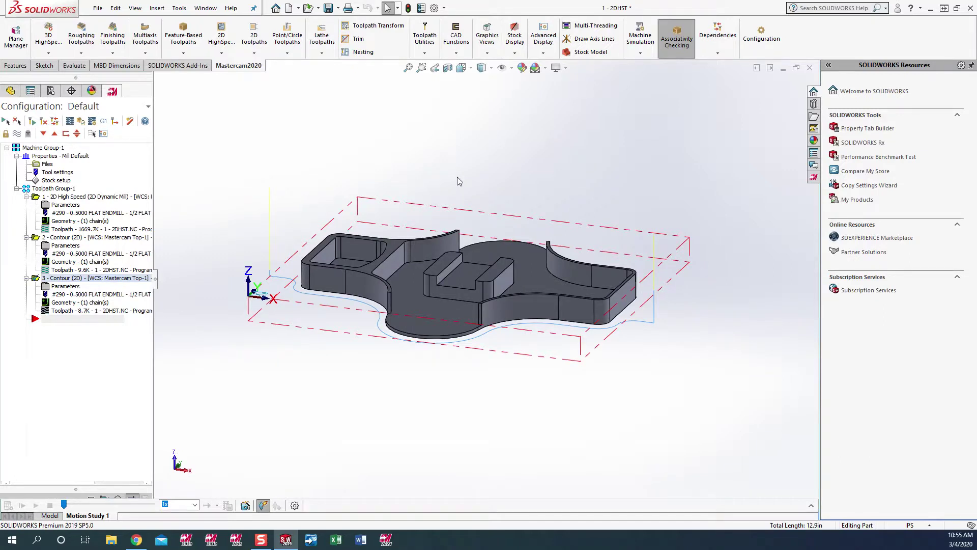
pyautogui.moveTo(459, 182); pyautogui.dragTo(447, 198, button='middle')
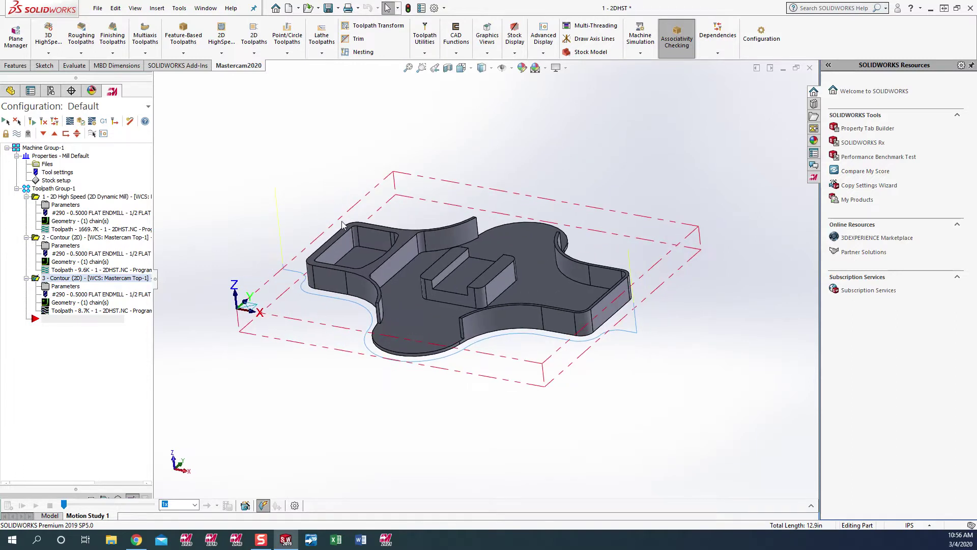